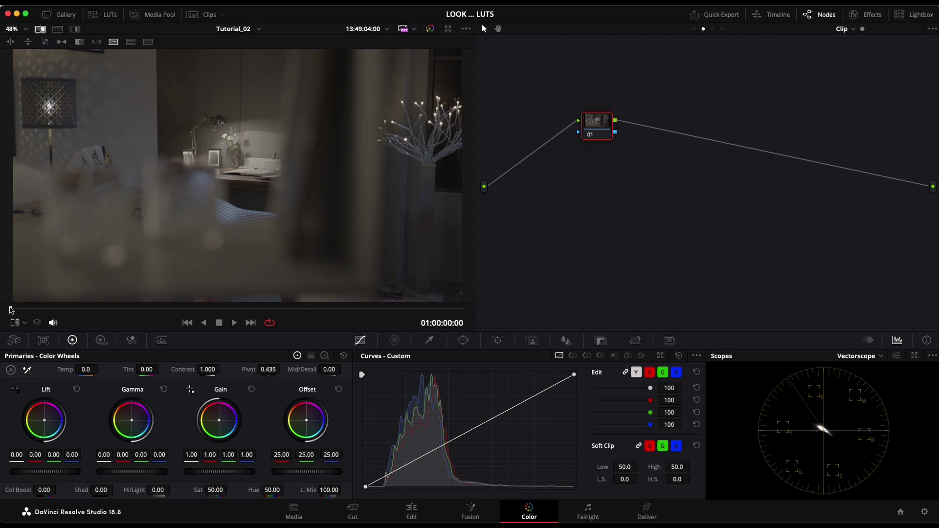
Step: Preview the first clip up to the woman holding the book, and examine the reference film still in full screen
left_click(28, 308)
left_click_drag(28, 308, 220, 317)
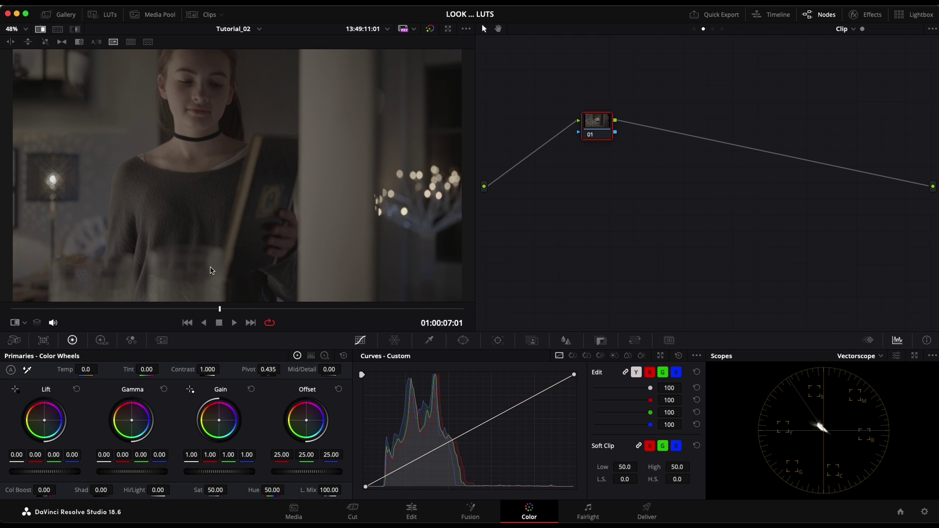
left_click(191, 15)
left_click(111, 297)
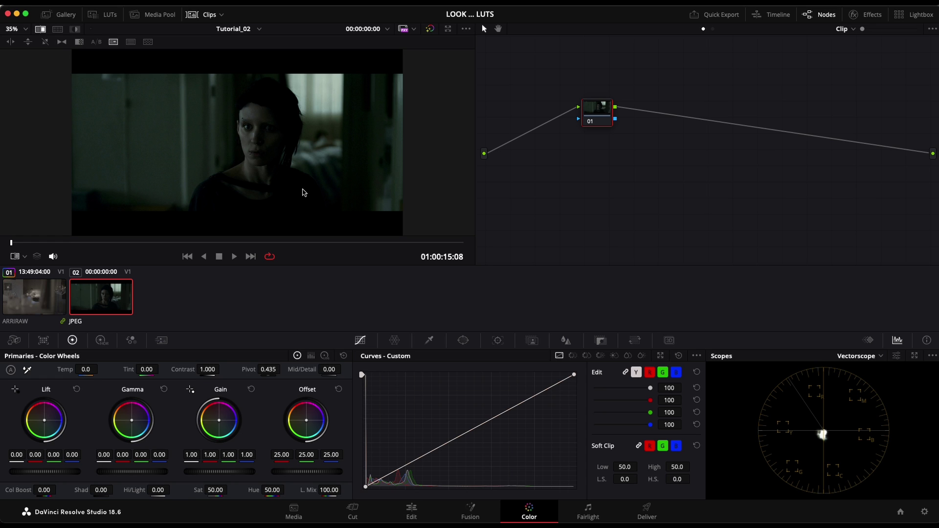
left_click(198, 15)
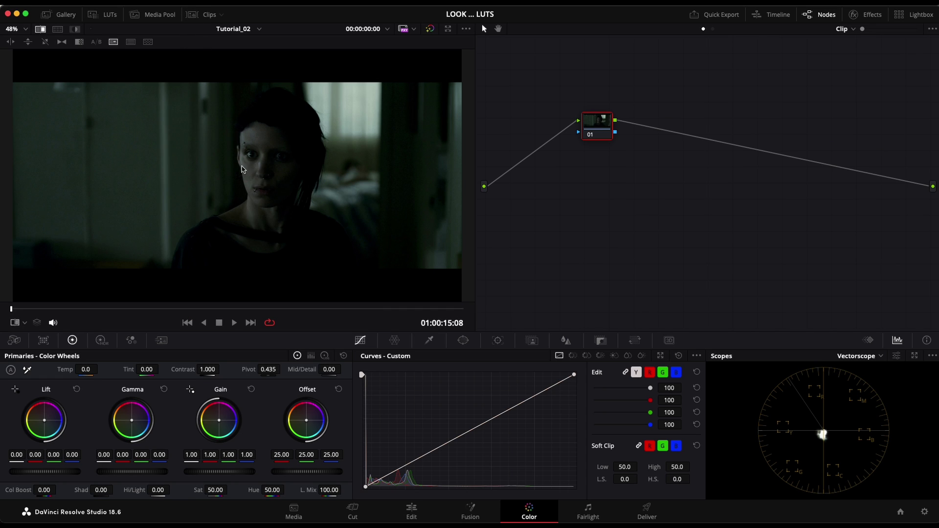
key("super+f")
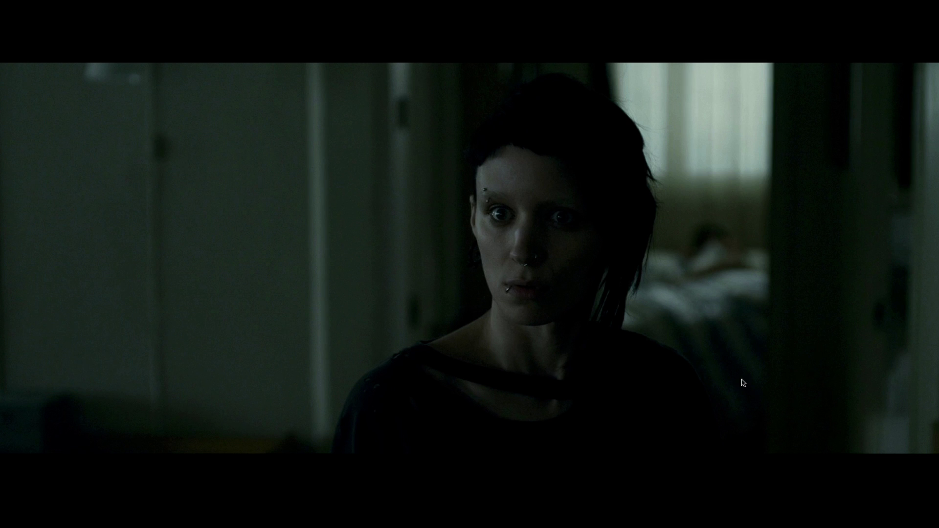
mouse_move(735, 377)
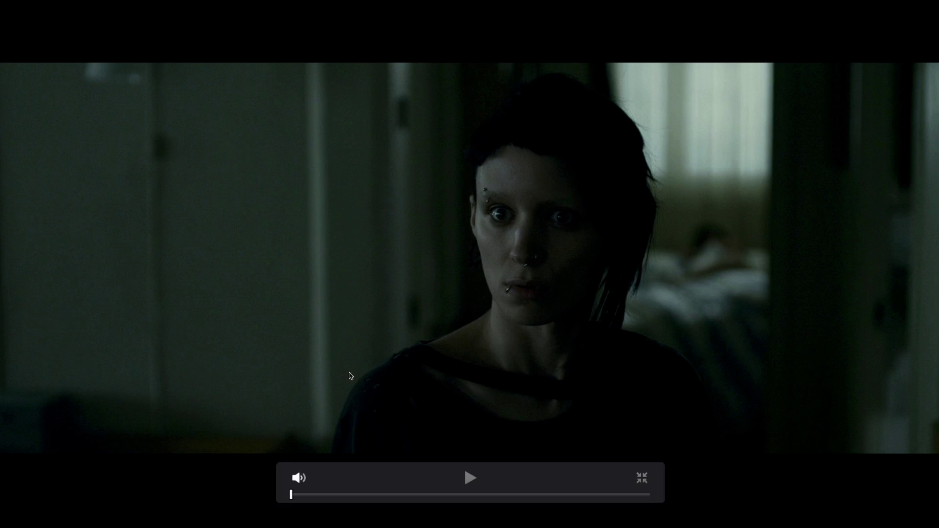
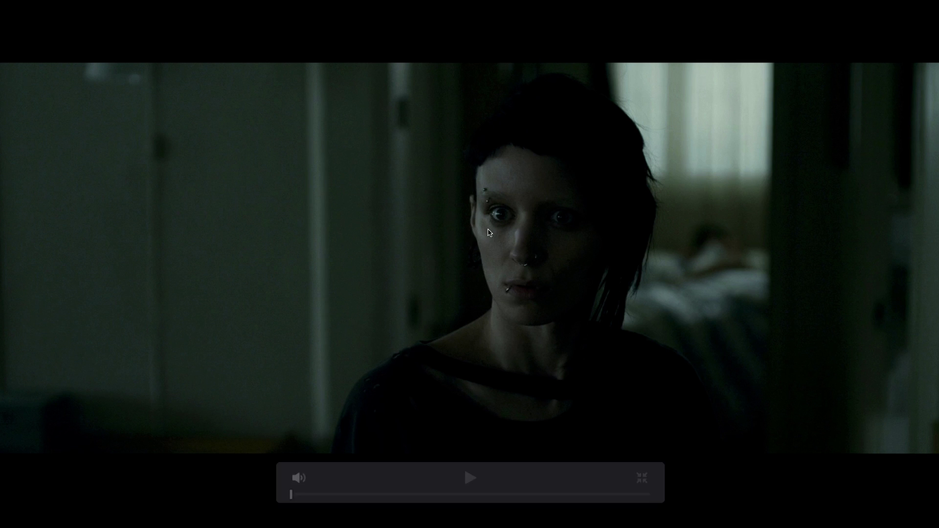
key("Escape")
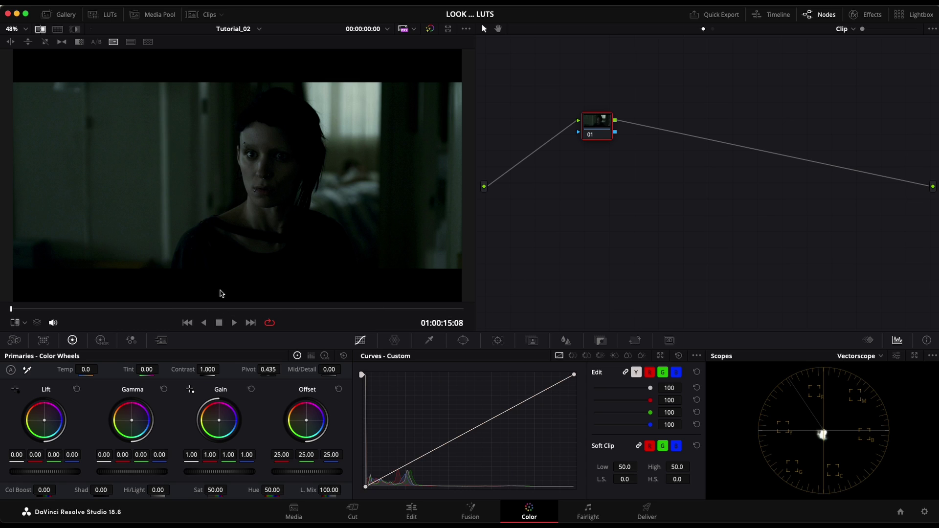
Step: Return to the ARRIRAW clip and park the playhead at 01:00:08:03, where the woman looks down at the book
left_click(199, 15)
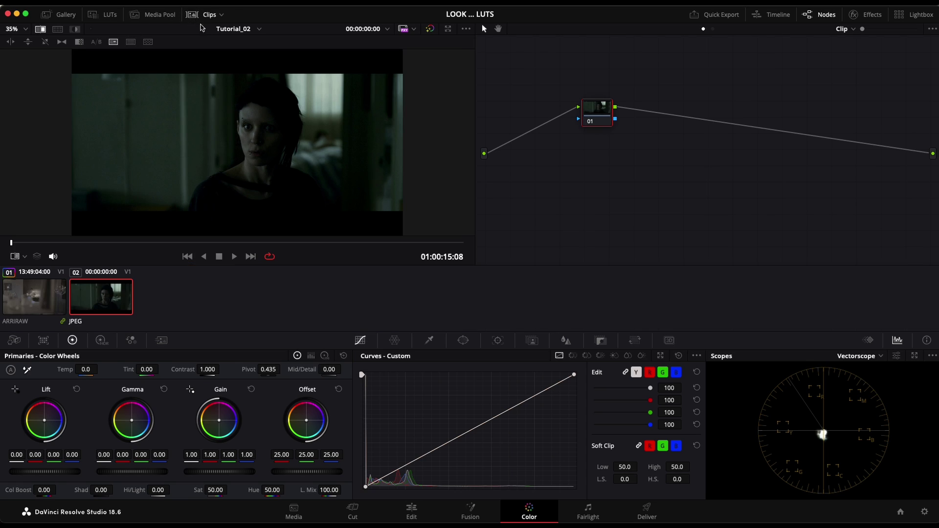
left_click(51, 281)
left_click(199, 14)
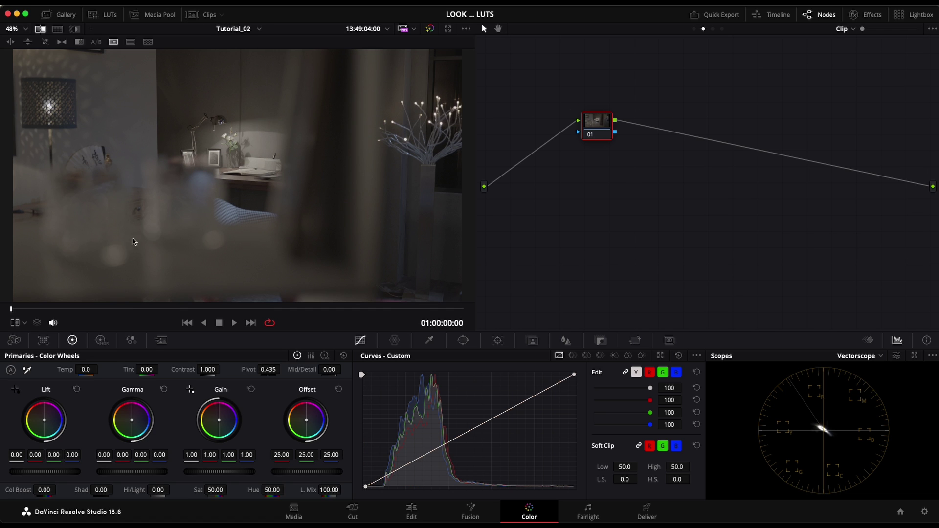
left_click(178, 318)
left_click_drag(178, 323, 251, 317)
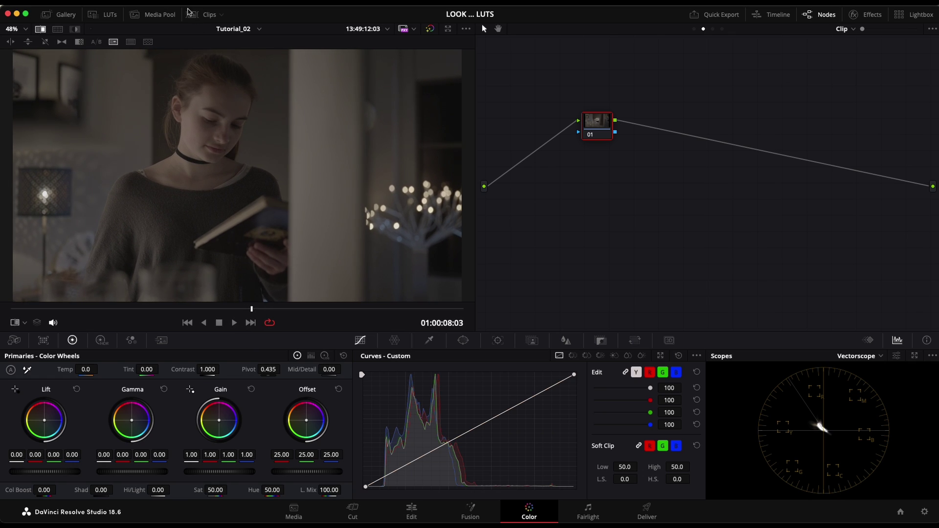
Step: Apply 2.39 output blanking to the timeline
left_click(164, 2)
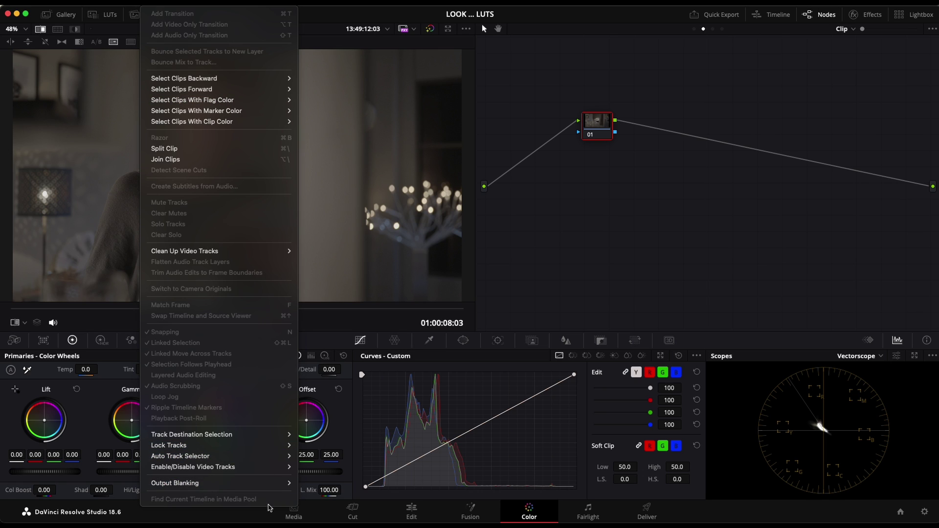
mouse_move(267, 482)
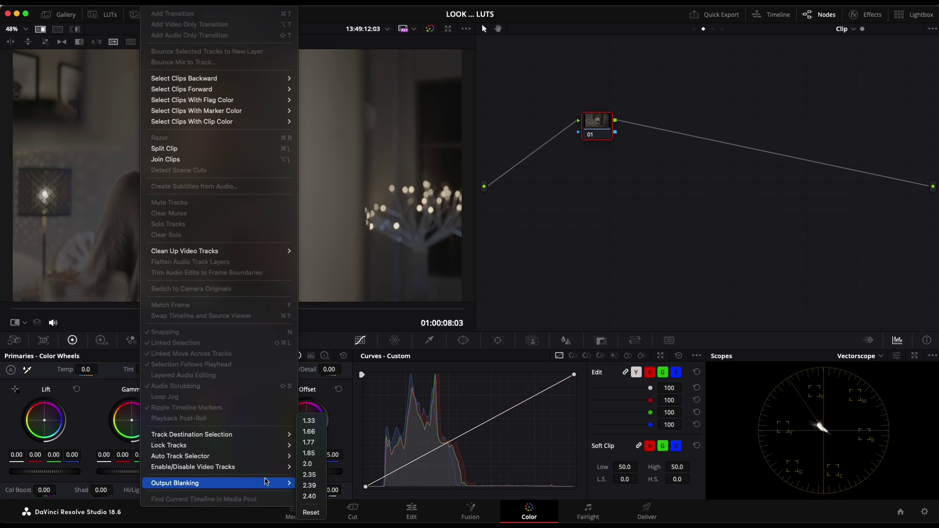
left_click(310, 485)
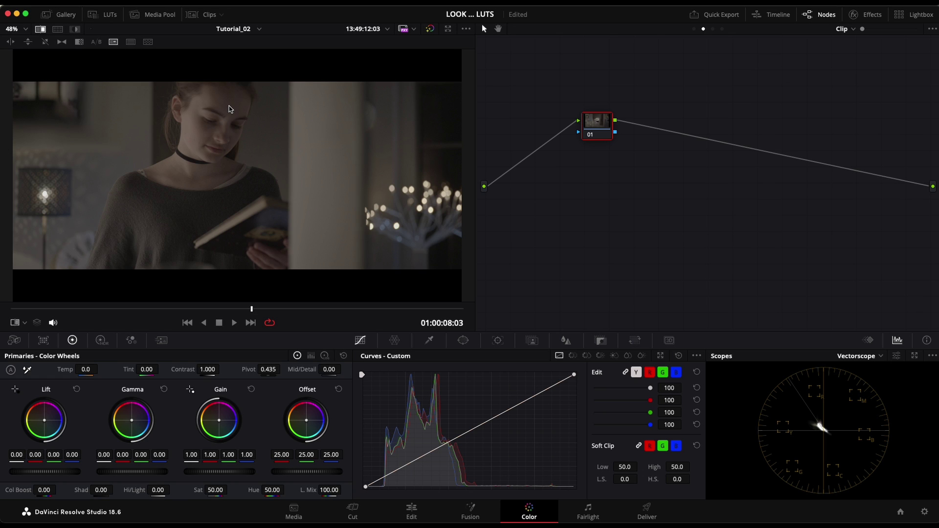
Step: Reframe the clip on the Edit page with a Position Y of -125, and return to the Color page
left_click(411, 511)
left_click(84, 16)
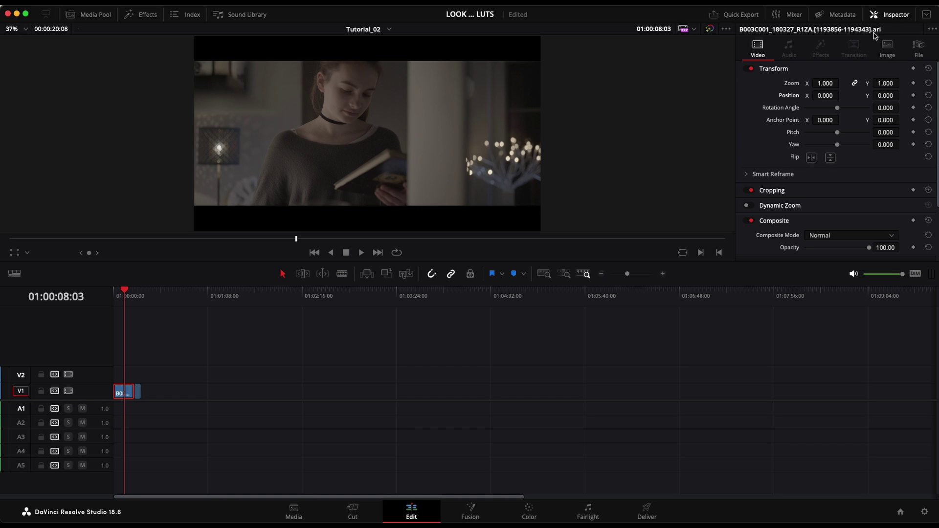
left_click(890, 18)
left_click(891, 19)
left_click_drag(884, 94, 822, 96)
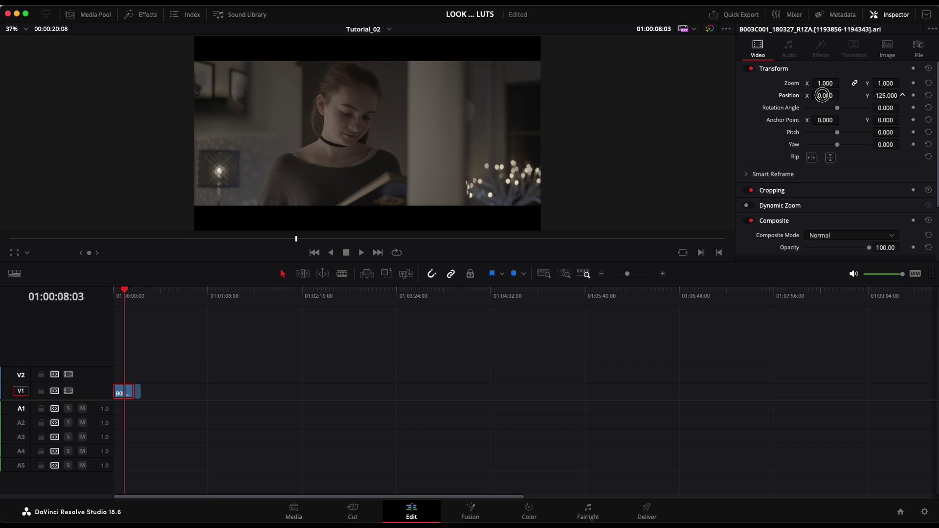
left_click(892, 13)
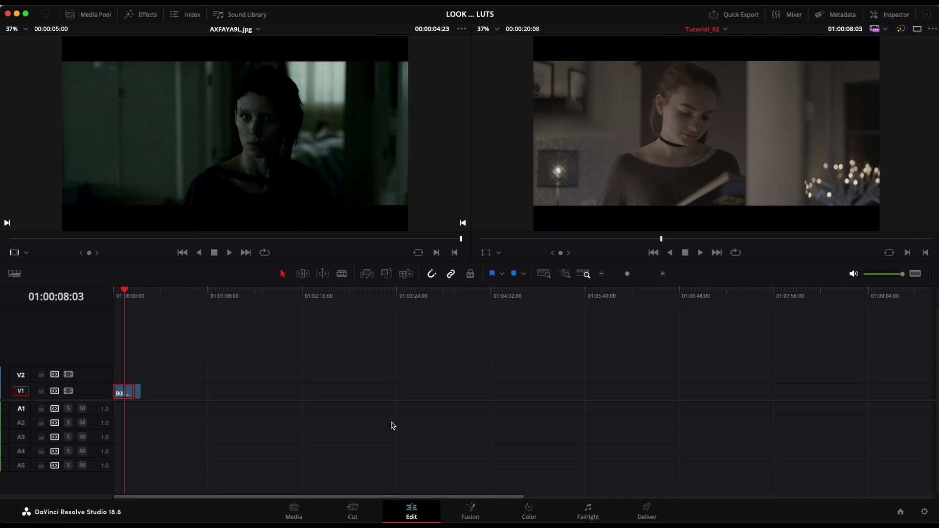
left_click(526, 511)
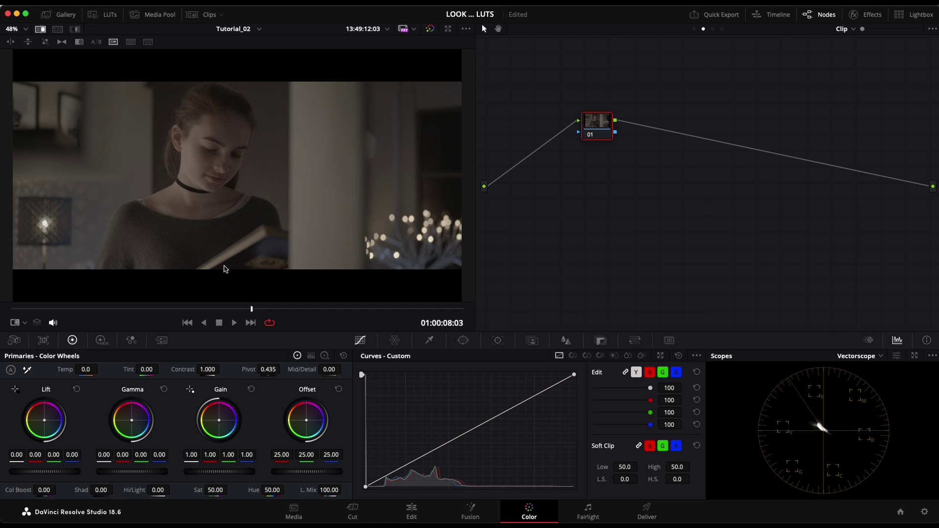
Step: Compare the reframed clip with the reference still, and park the playhead on the woman's shot at 01:00:08:04
left_click(196, 18)
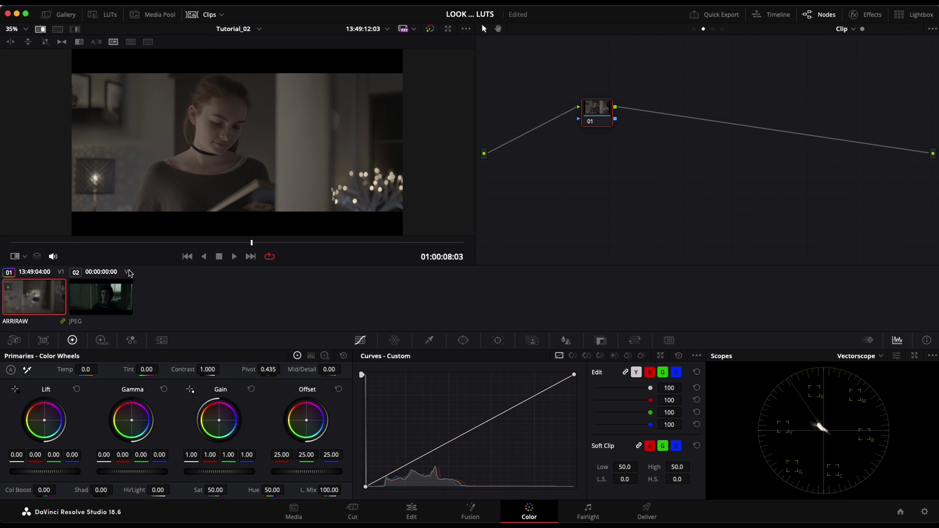
left_click(102, 298)
left_click(34, 298)
left_click(102, 307)
left_click(52, 298)
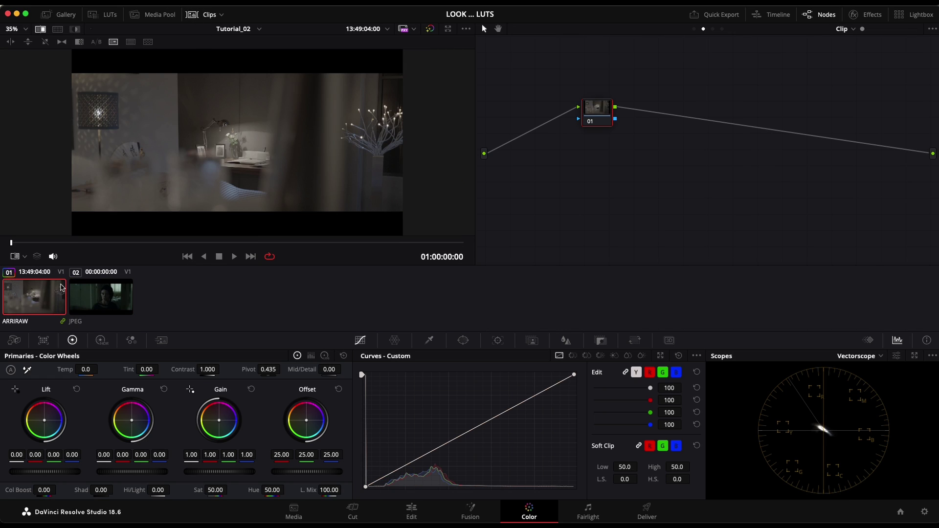
left_click_drag(175, 241, 254, 245)
left_click(203, 17)
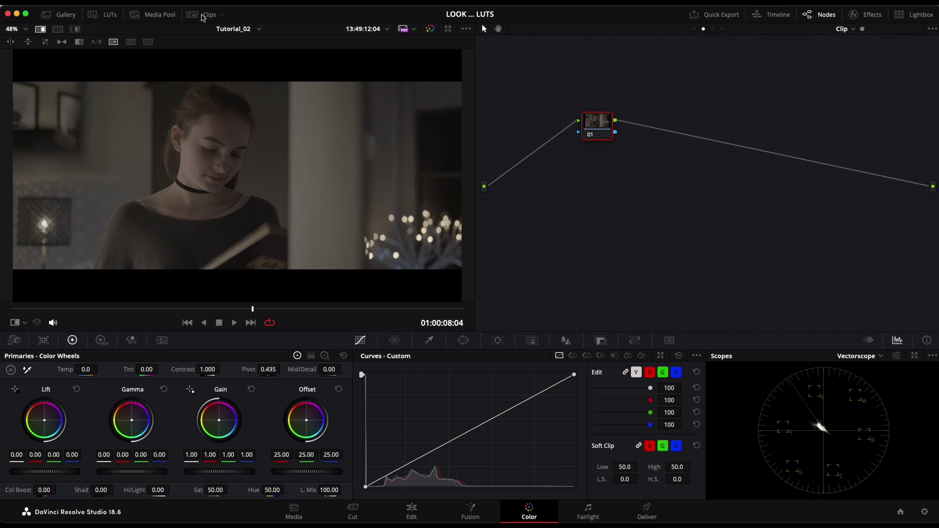
Step: Show the Color Space Transform settings of the Group Pre-Clip IN node, and enable that node
left_click(843, 29)
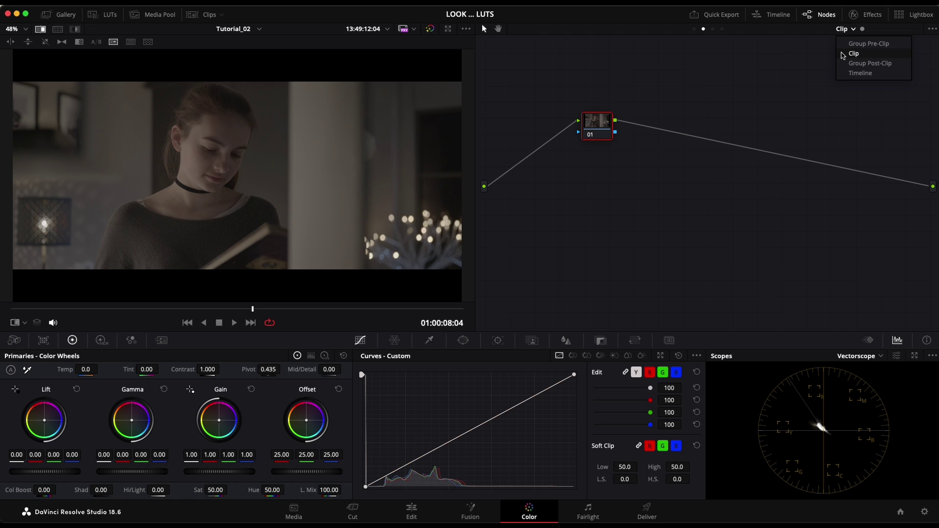
left_click(855, 43)
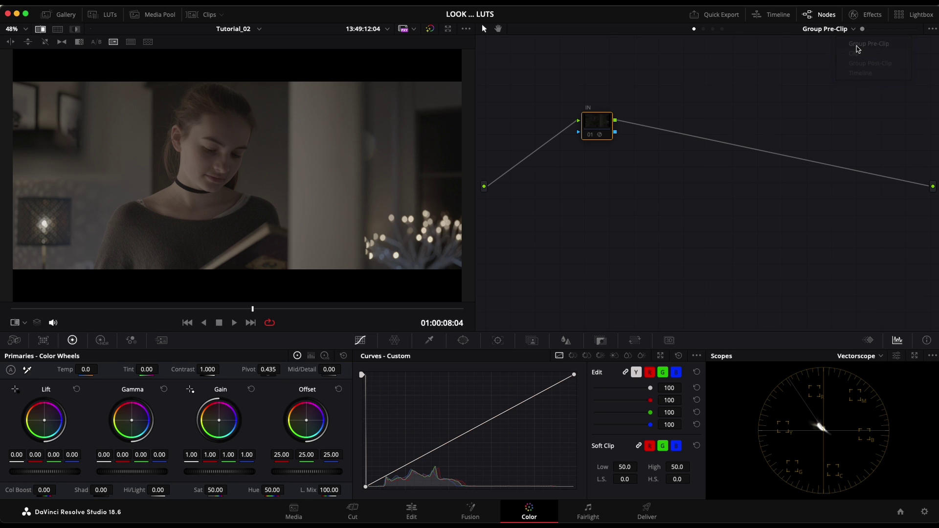
left_click(866, 16)
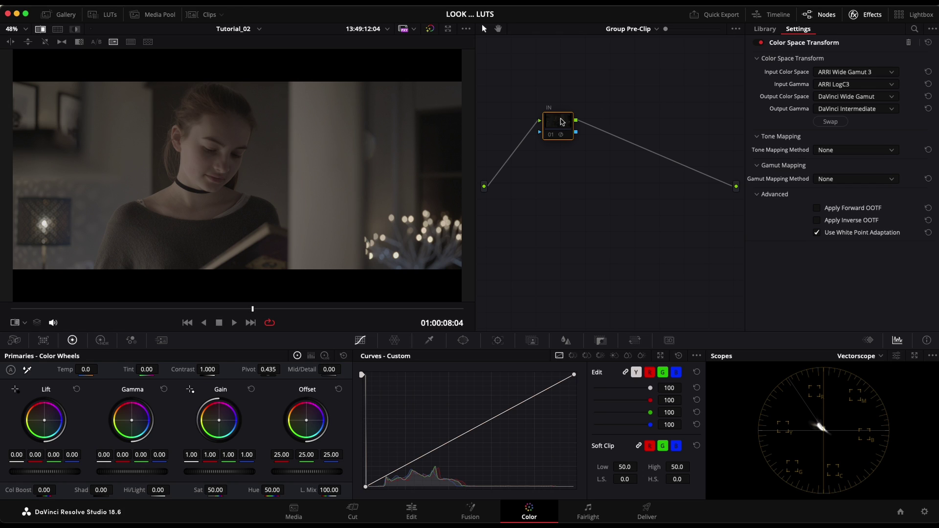
key("ctrl+d")
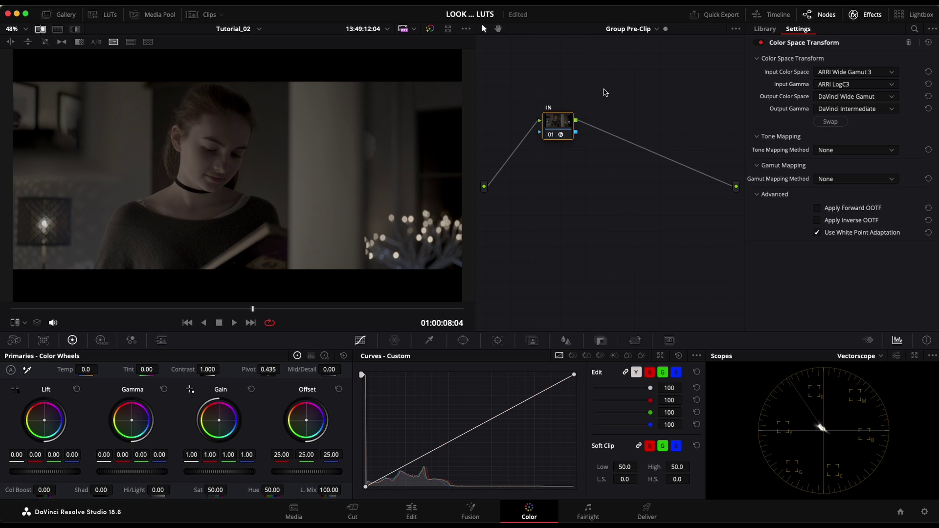
Step: Enable the OUT node in the Group Post-Clip graph and check its Output Gamma options
left_click(621, 30)
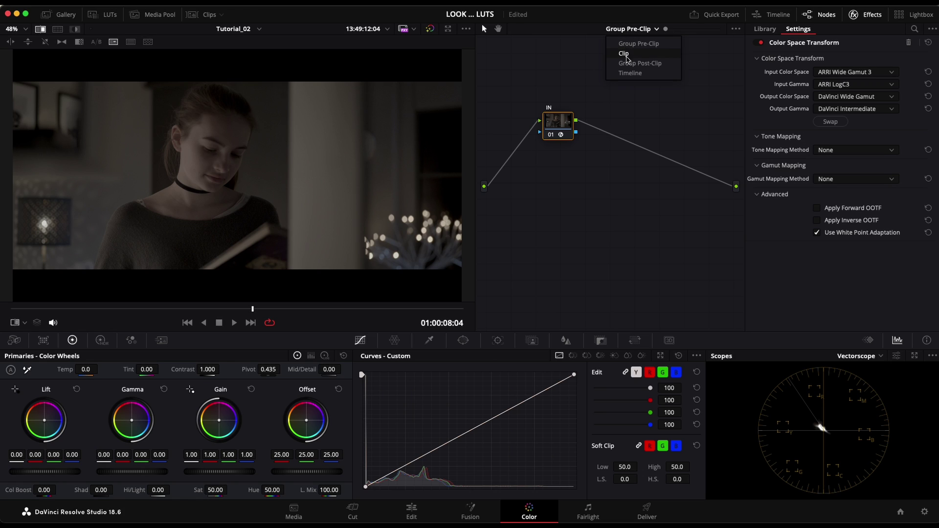
left_click(639, 63)
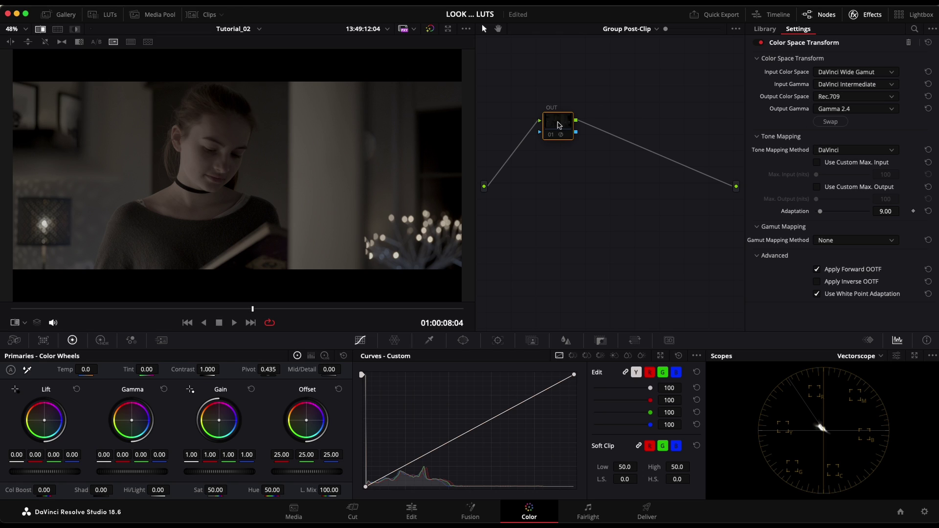
key("ctrl+d")
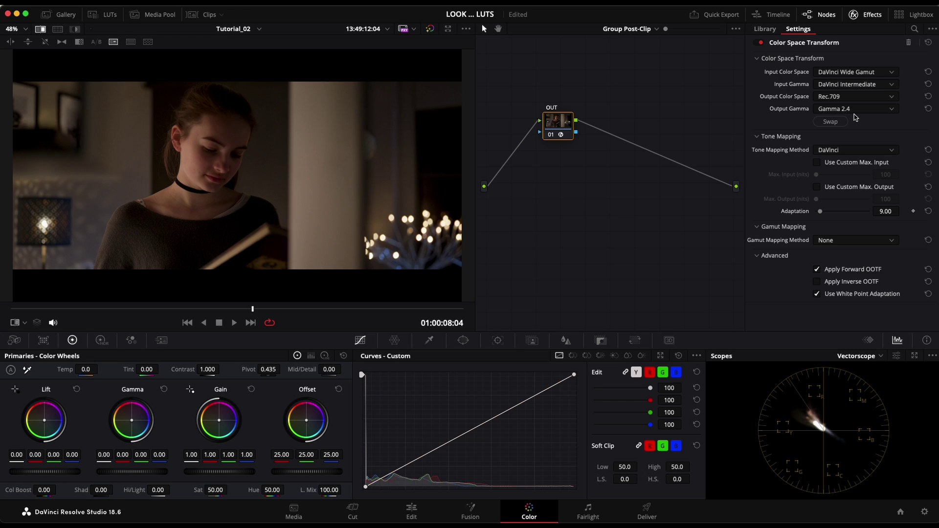
left_click(834, 110)
scroll(842, 128, "up", 5)
left_click(712, 124)
Step: Switch the node graph back to Clip level and hide the effects library
left_click(626, 29)
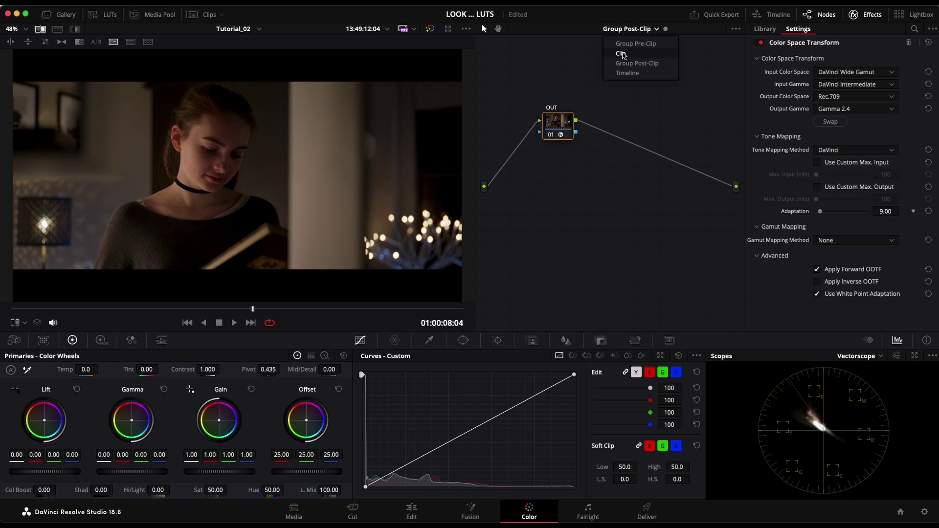
left_click(621, 53)
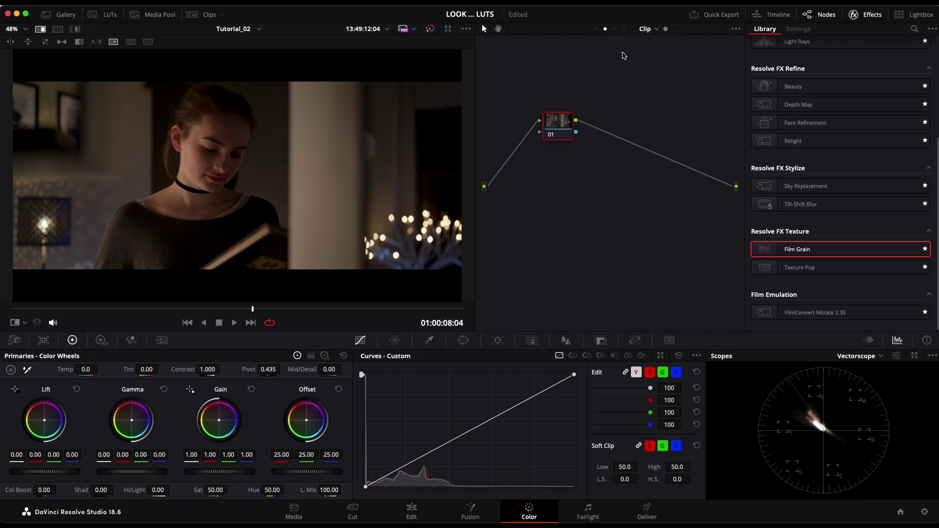
left_click(903, 14)
left_click(903, 16)
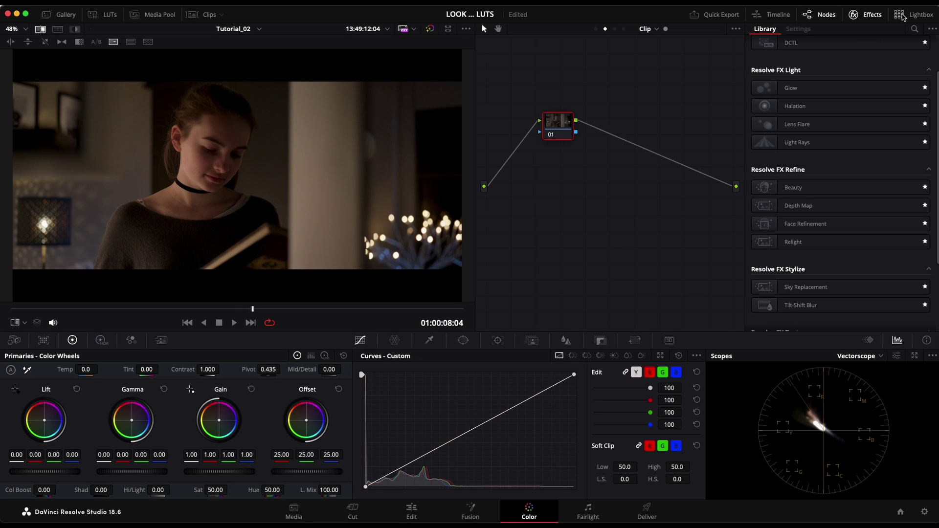
left_click(865, 15)
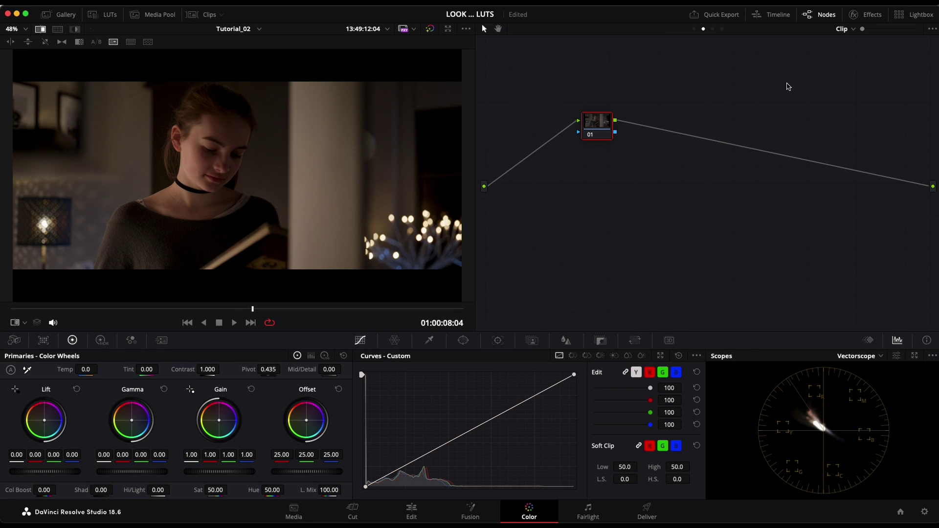
Step: Move the clip's first node closer to the graph's source and label it "Exposure"
left_click_drag(591, 119, 543, 119)
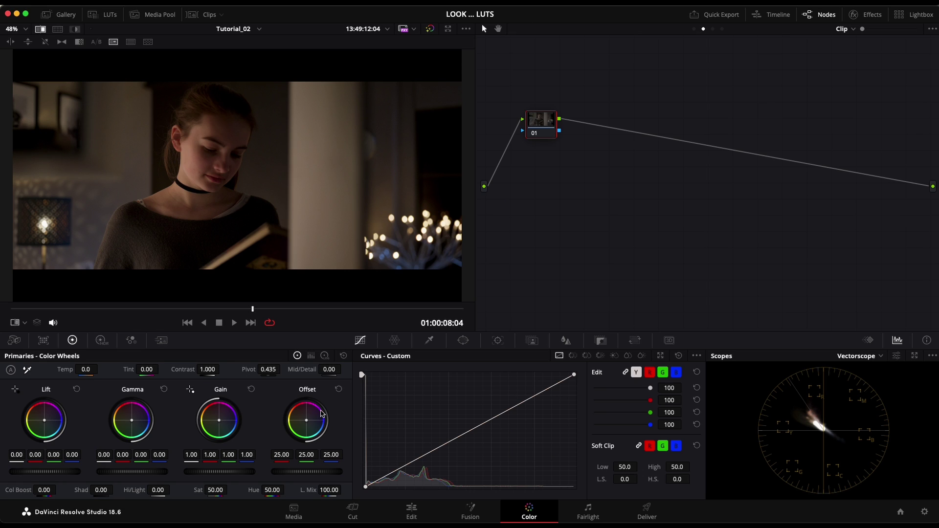
left_click(543, 123)
type("Exposure")
left_click_drag(543, 122, 559, 123)
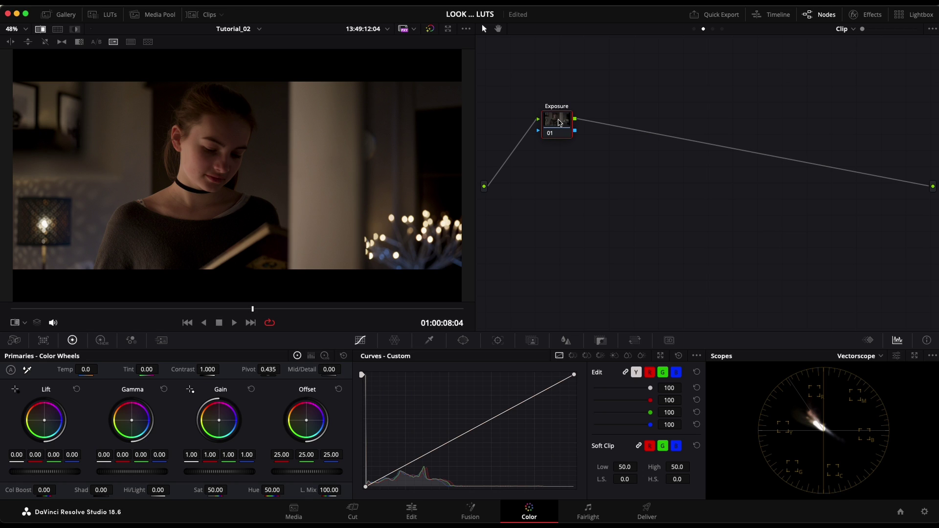
Step: Add a serial node before the Exposure node, label it "NR", and place it between the source and Exposure
key("shift+s")
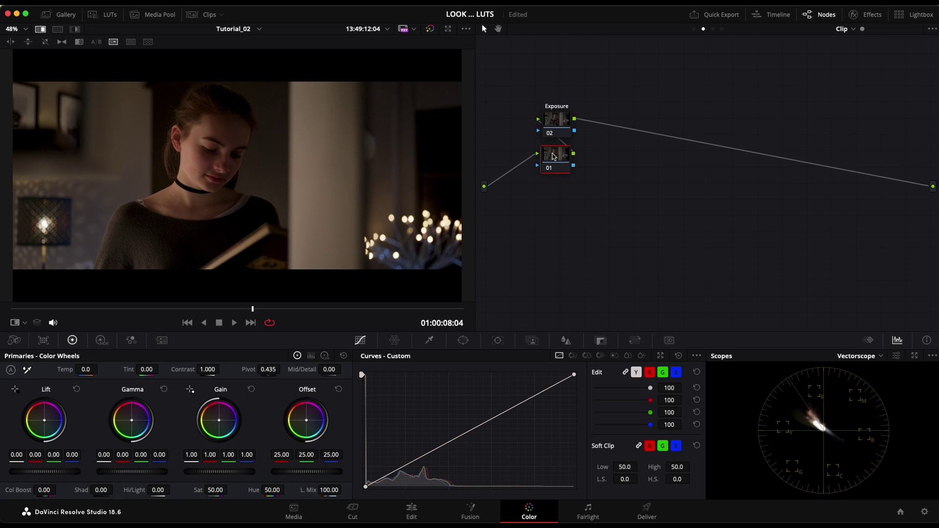
type("NR")
left_click_drag(553, 157, 510, 120)
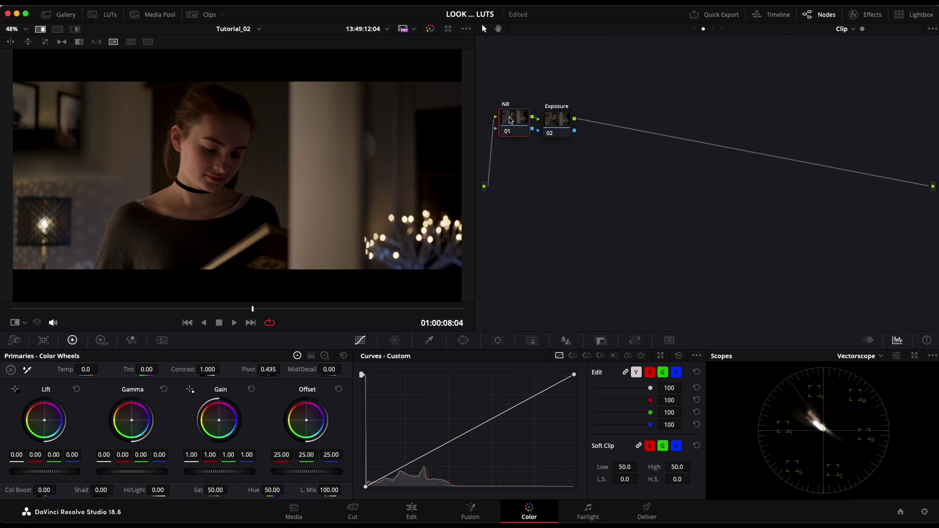
Step: Delete the NR node, then add a serial node after Exposure and label it "Contrast"
key("BackSpace")
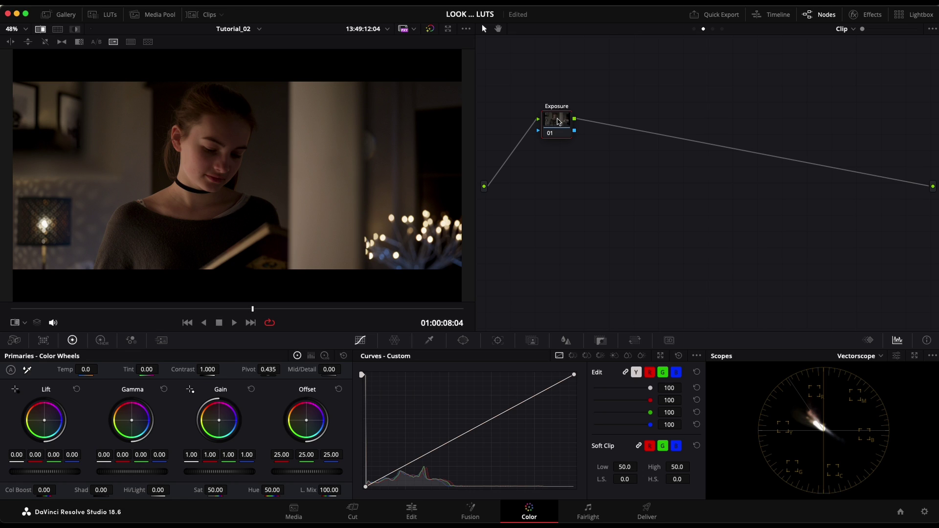
key("alt+s")
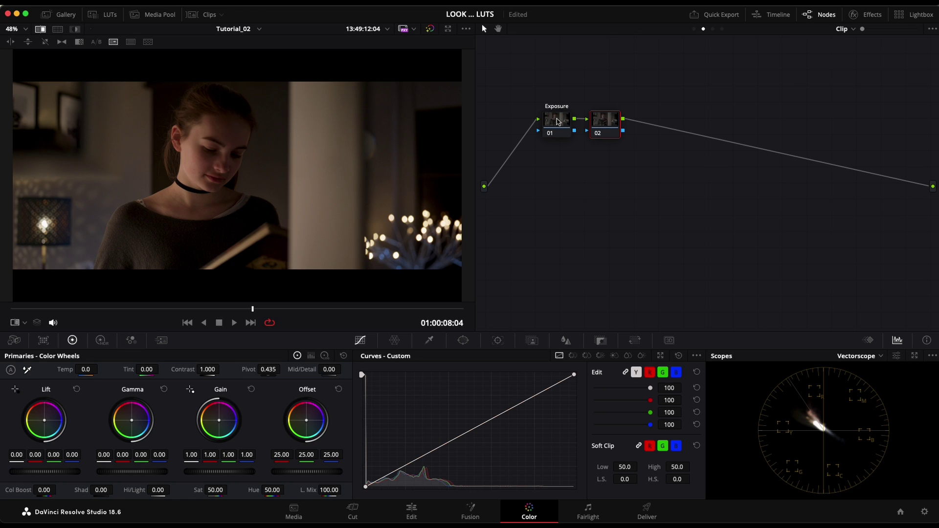
double_click(616, 122)
type("Contrast")
key("Return")
Step: Add two serial nodes after Contrast, labelling the first "Balance" and the second "Saturation"
key("alt+s")
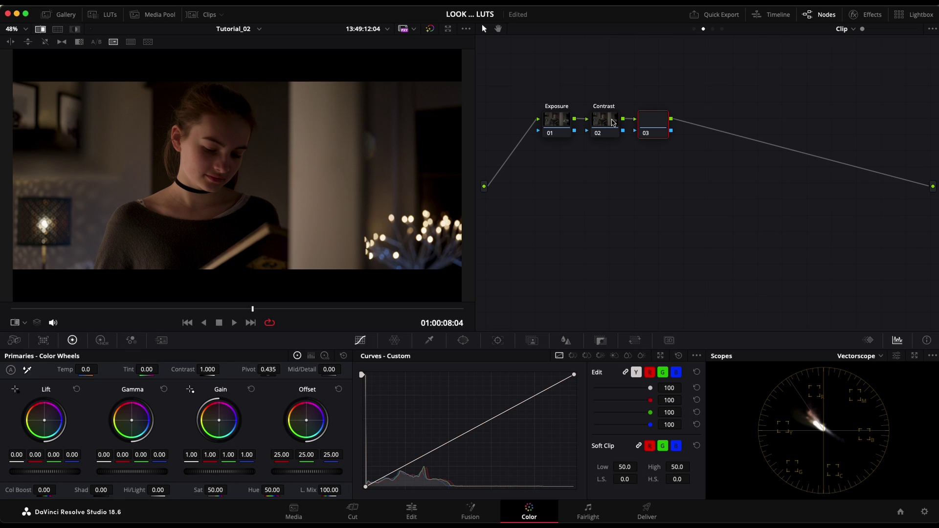
type("Balance")
key("Return")
key("alt+s")
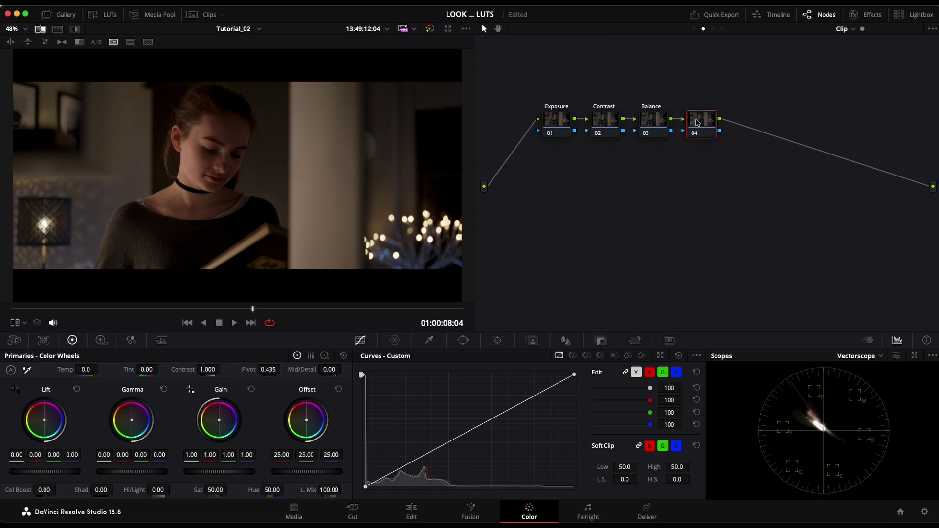
type("Saturation")
key("Return")
left_click_drag(537, 76, 729, 169)
left_click_drag(526, 76, 732, 164)
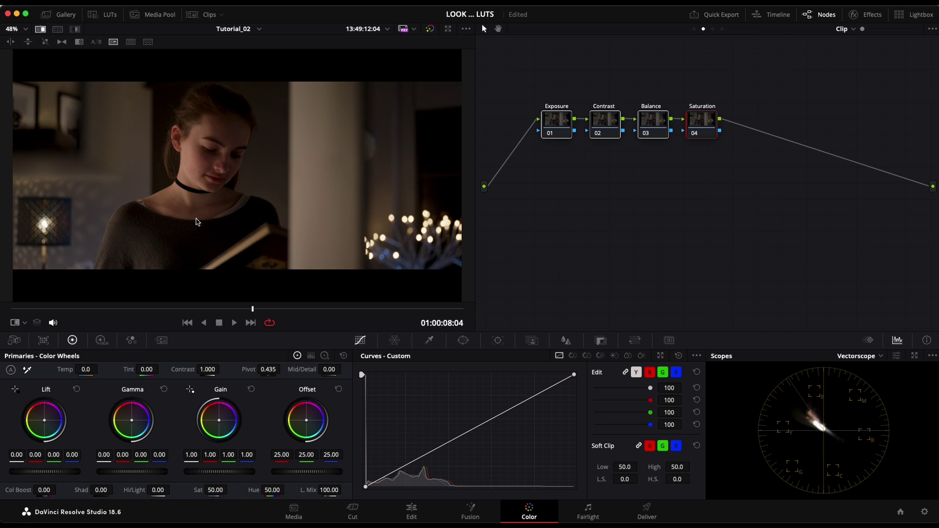
left_click(595, 171)
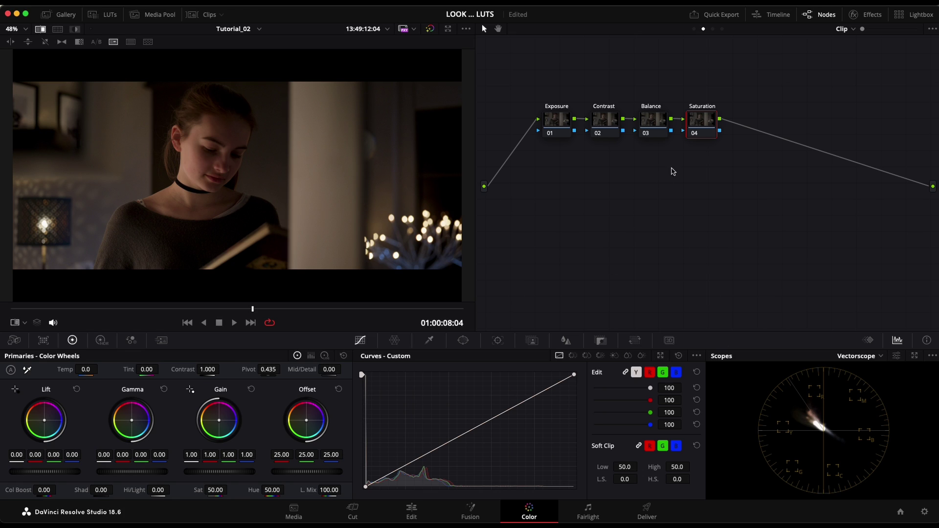
Step: Add a serial node after Saturation and label it "Color Temp"
key("alt+s")
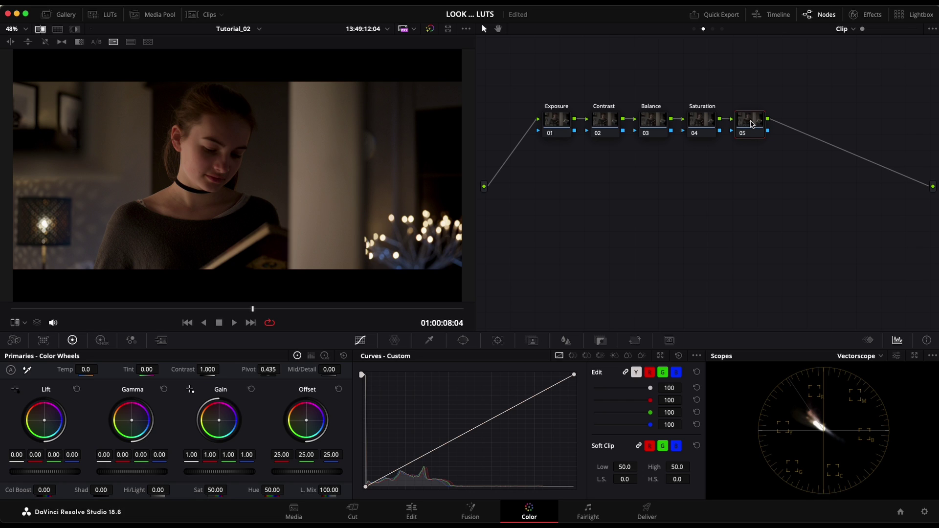
type("Color Temp")
key("Return")
Step: Add four layer nodes stacked below Color Temp, all feeding a layer mixer
key("alt+l")
key("alt+l")
key("alt+l")
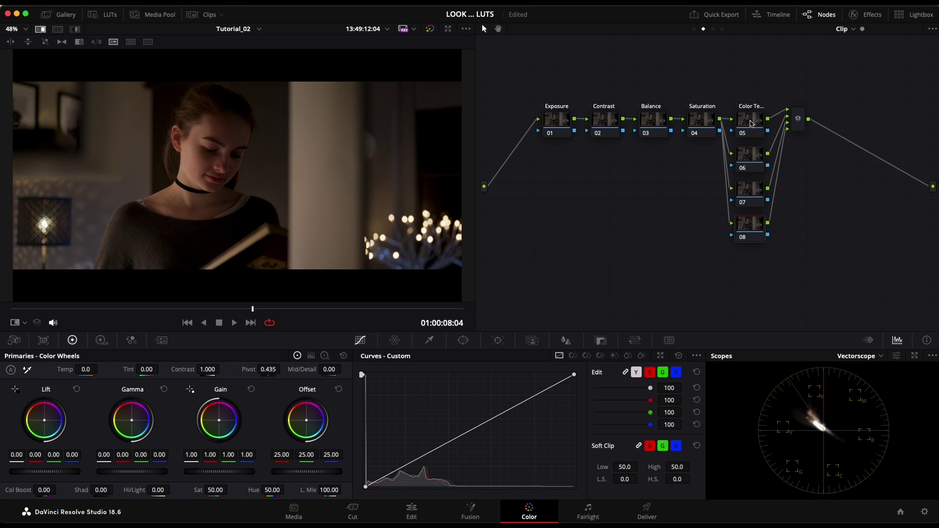
key("alt+l")
left_click_drag(745, 89, 767, 266)
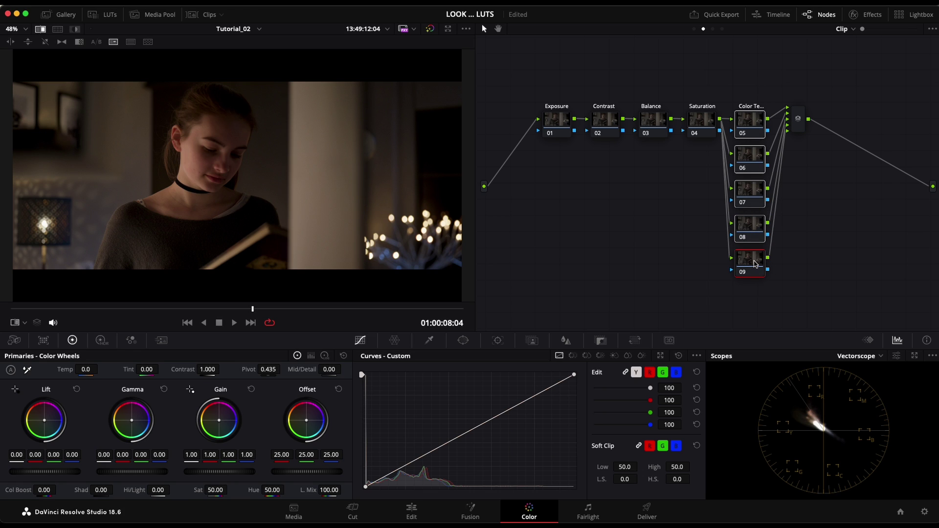
Step: Label the first layer node below Color Temp "PW" and the second one "Qualifier"
left_click(752, 154)
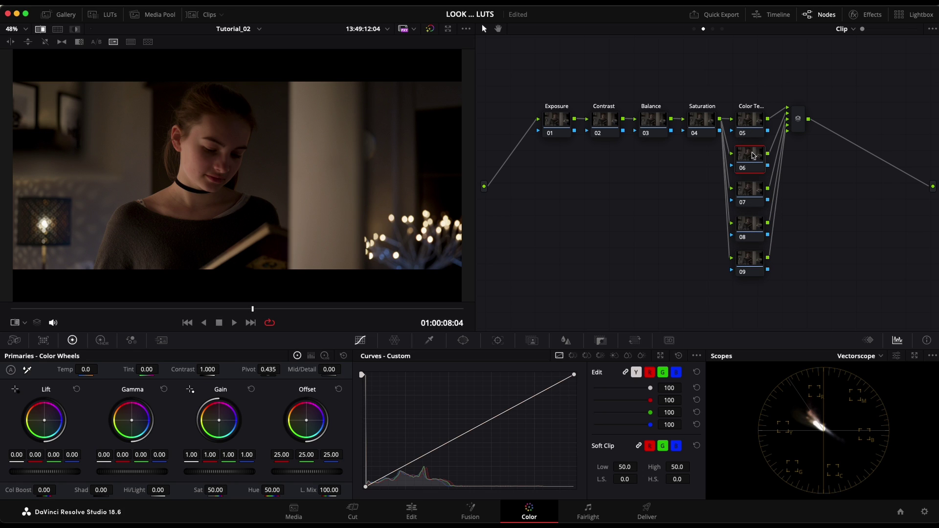
type("PW")
key("Return")
left_click(752, 190)
key("F2")
type("Qualio")
type("ier")
Step: Label the third layer node below Color Temp "Hue vs" and the last one "PW2"
left_click(755, 231)
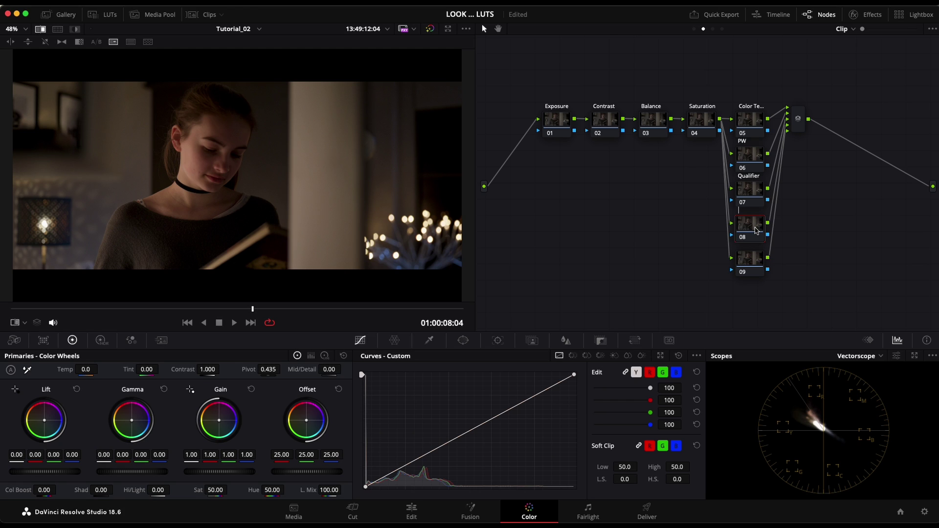
key("F2")
type("Hue c")
key("BackSpace")
type("vs")
left_click(761, 263)
type("PW@")
key("BackSpace")
type("2")
Step: Move the stack of five parallel nodes up so it is centred on the layer mixer
left_click_drag(773, 304, 745, 115)
left_click_drag(761, 264, 761, 210)
left_click(837, 234)
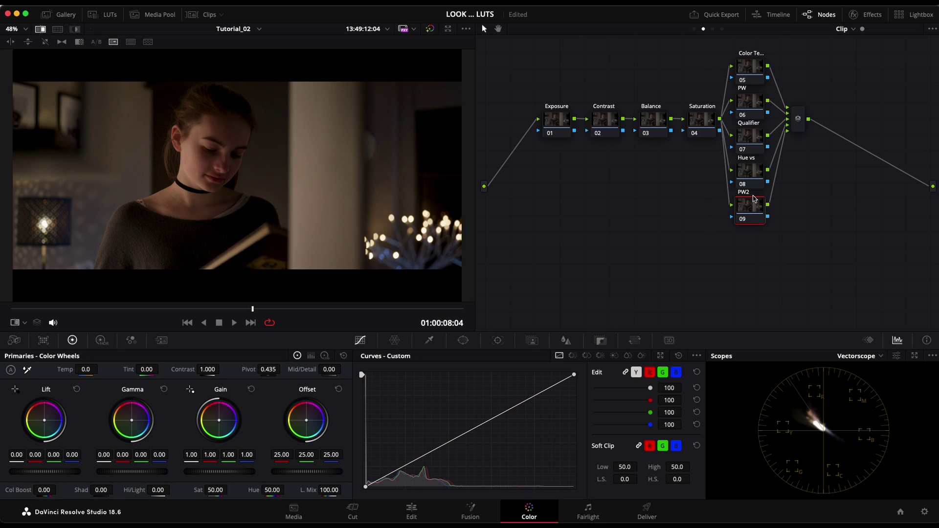
Step: Add two serial nodes after the layer mixer, labelling the first "Film Grain" and the second "Look"
left_click(802, 126)
key("alt+s")
key("alt+s")
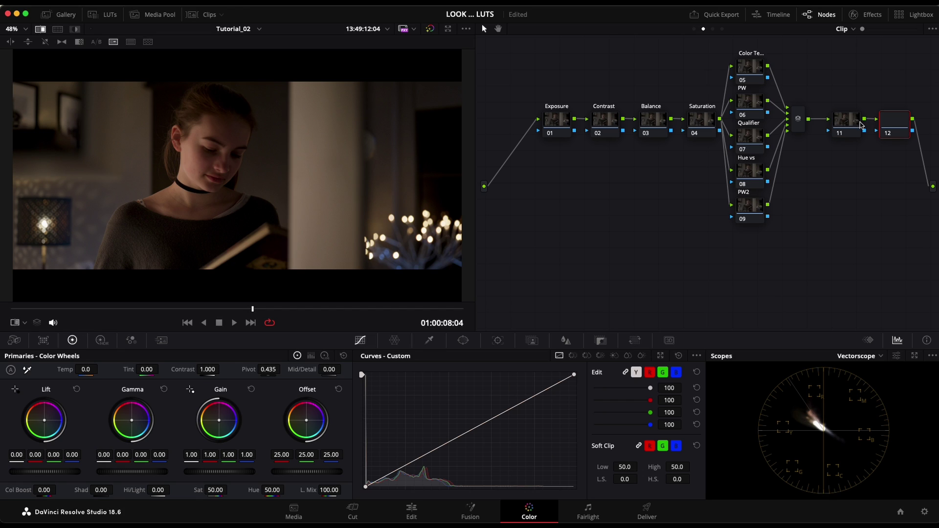
left_click(846, 123)
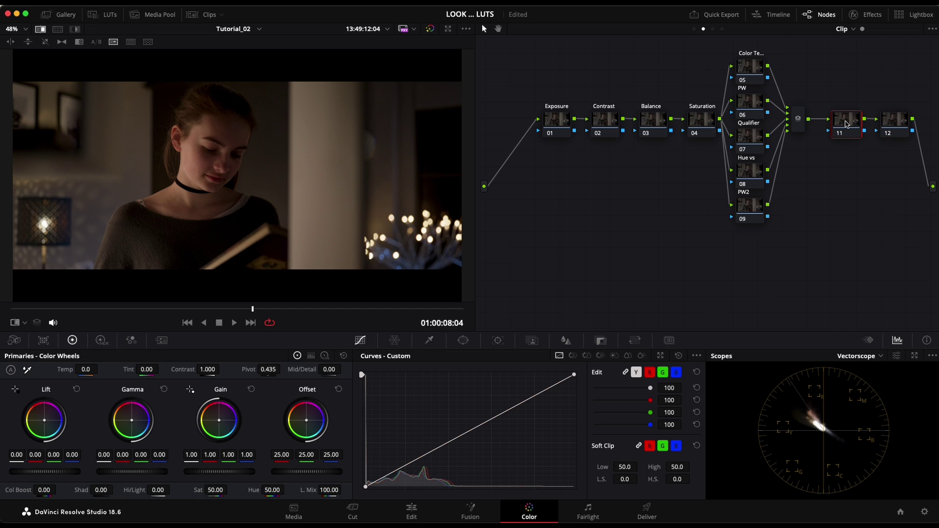
type("Film Grain")
left_click(889, 123)
type("Look")
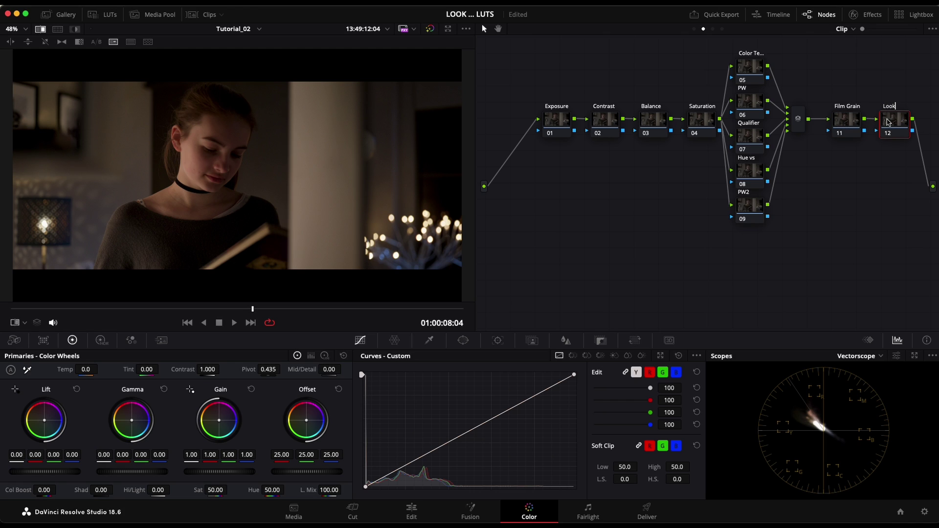
key("Return")
left_click(865, 184)
scroll(799, 278, "up", 2)
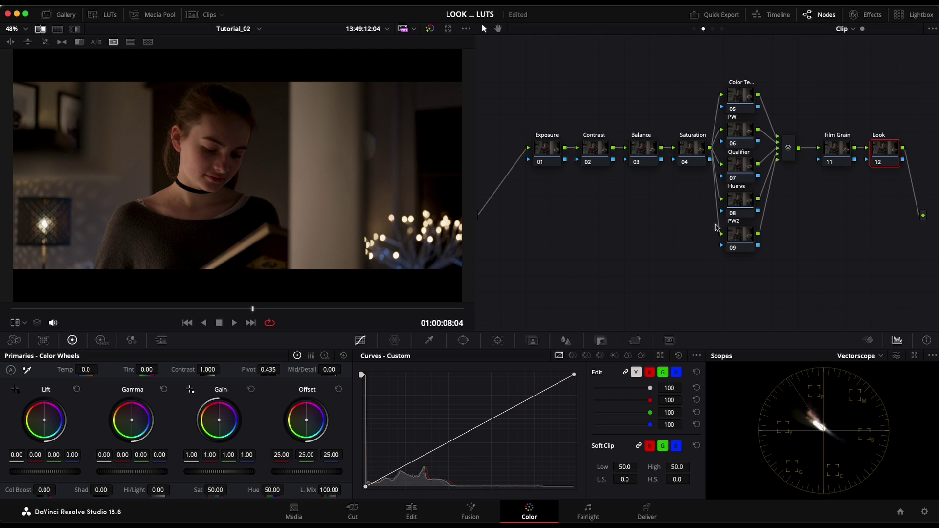
Step: Set the comparison with the gallery's reference still to a vertical wipe and hide the gallery again
left_click(41, 29)
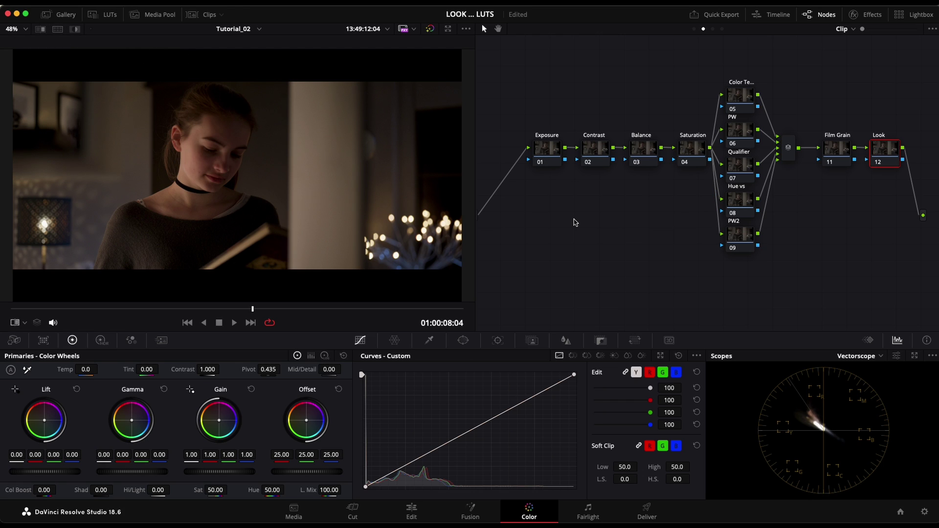
left_click(60, 15)
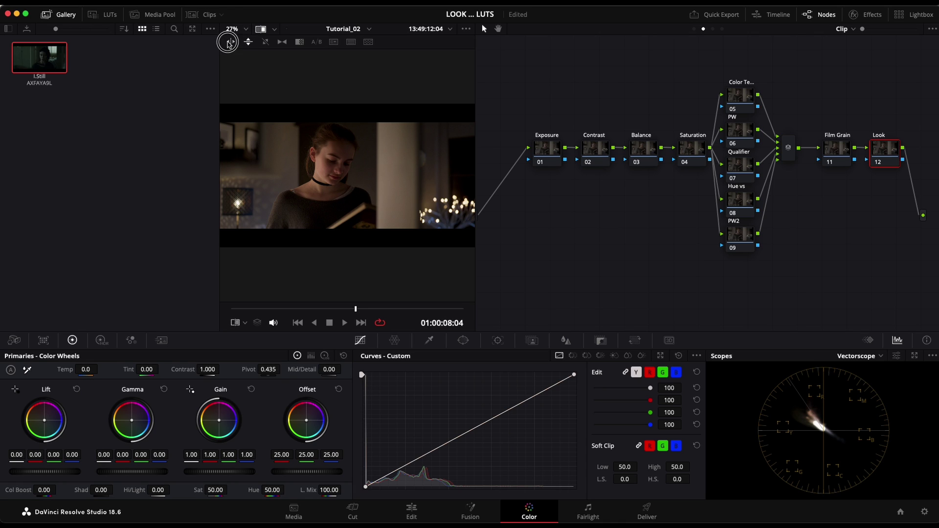
left_click(54, 16)
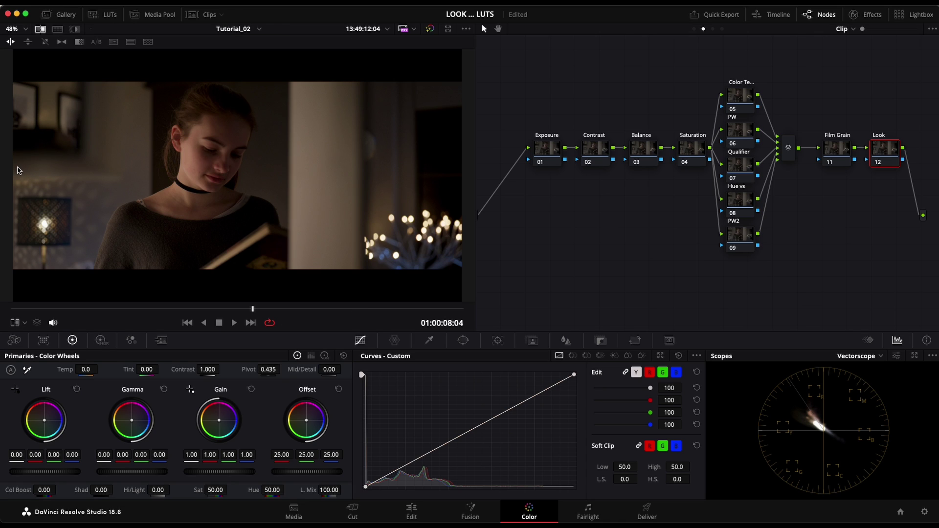
Step: Toggle the reference wipe repeatedly to compare the clip's brightness and colour with the film still
key("ctrl+w")
key("ctrl+w")
key("ctrl+w")
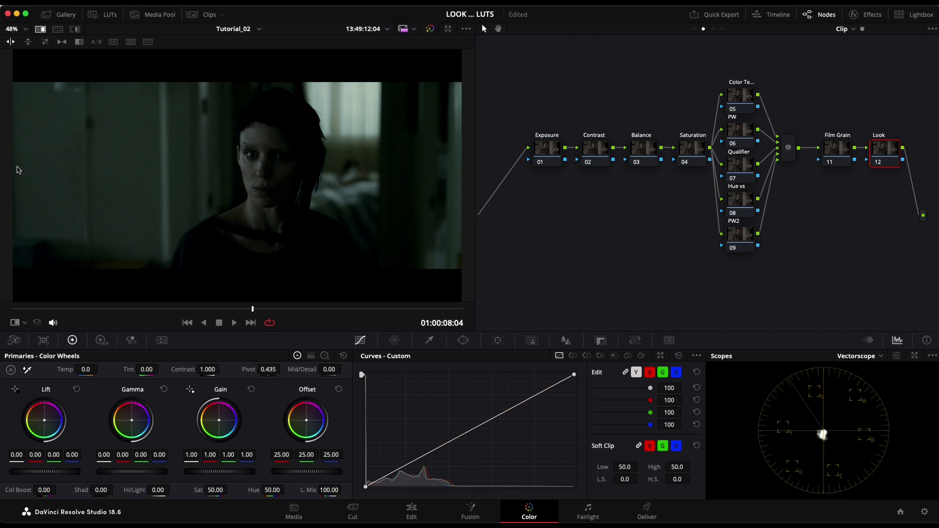
key("ctrl+w")
scroll(17, 169, "down", 1)
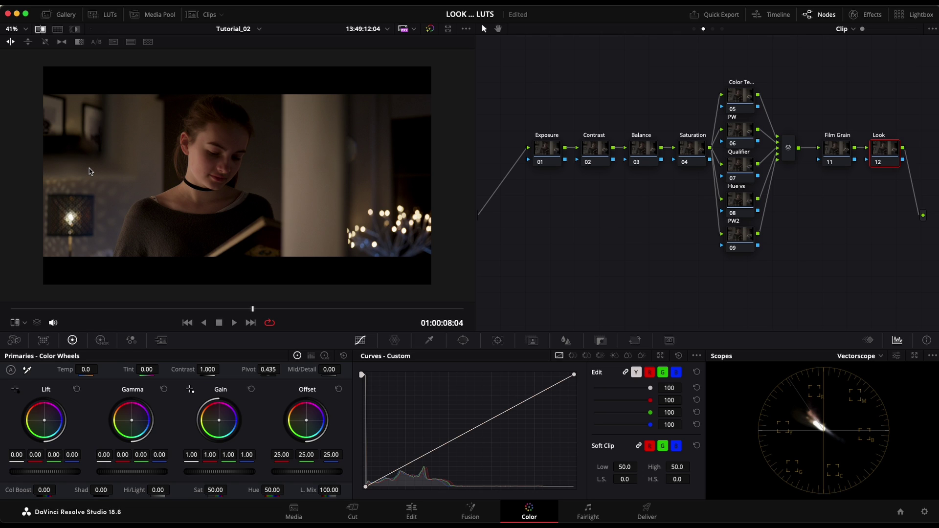
key("alt+w")
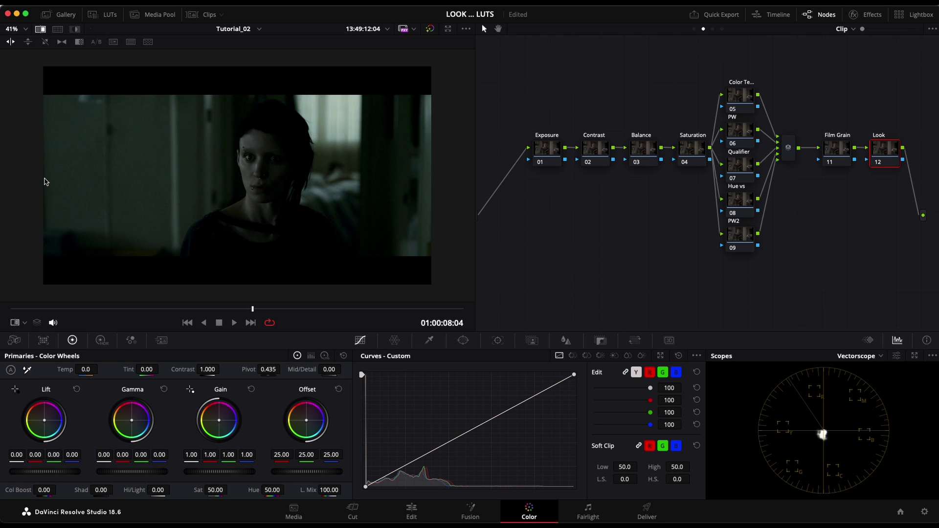
mouse_move(50, 176)
left_mouse_down()
mouse_move(240, 193)
mouse_move(137, 172)
mouse_move(42, 182)
left_mouse_up()
key("alt+w")
key("alt+w")
key("alt+w")
key("alt+w")
key("alt+w")
key("alt+w")
key("alt+w")
key("alt+w")
key("alt+w")
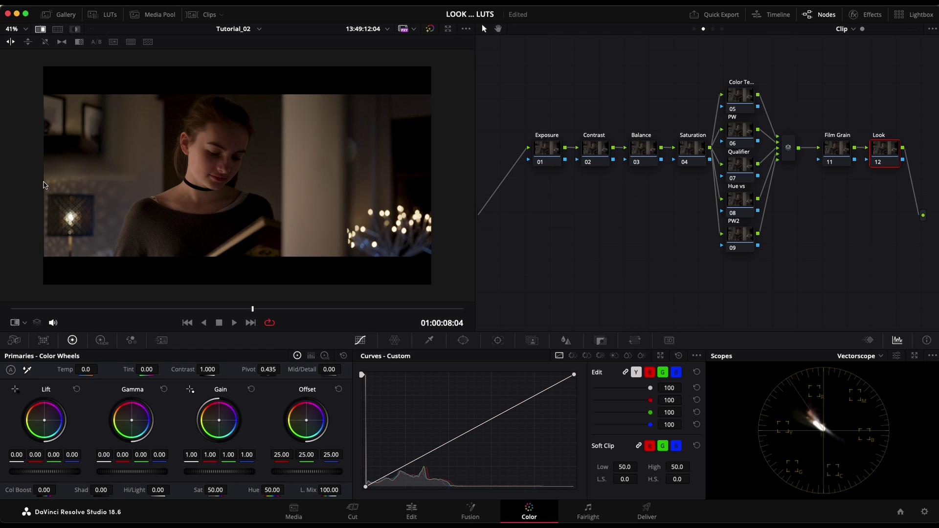
key("alt+w")
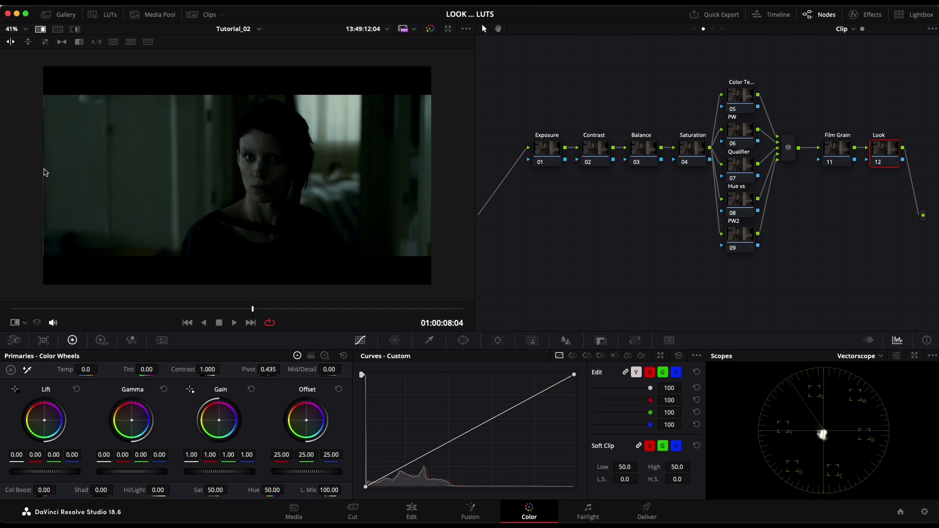
Step: Wipe halfway between the clip and the reference still, then return the split to the frame's edge and hide the still
left_click_drag(43, 173, 236, 175)
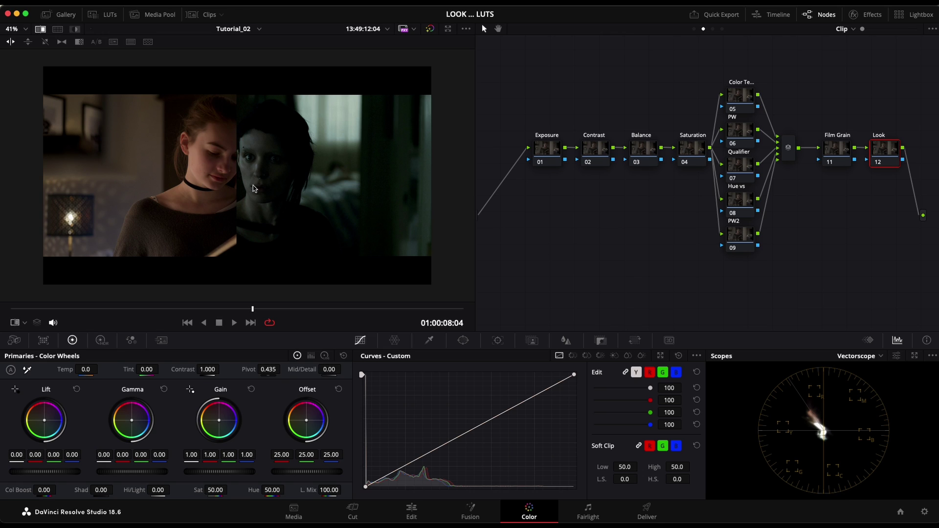
left_click_drag(239, 178, 43, 179)
key("super+w")
key("super+w")
key("super+w")
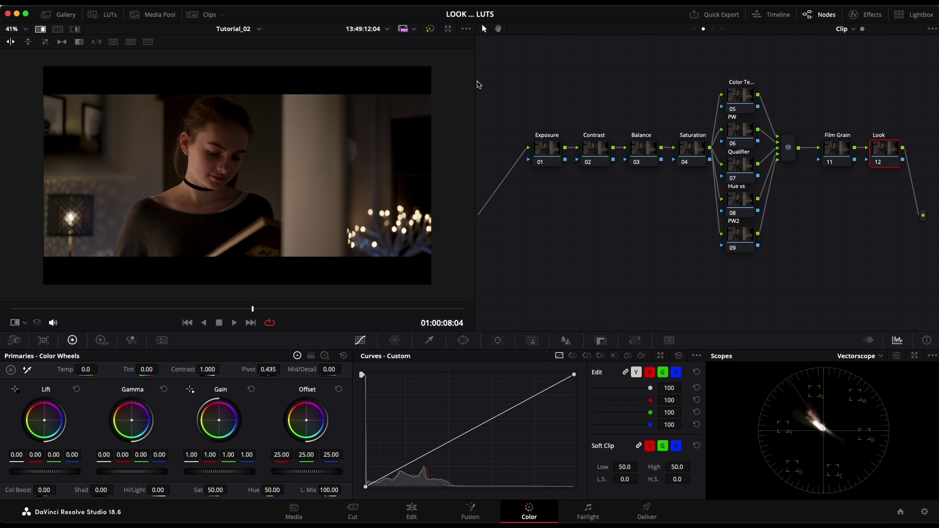
Step: On the Exposure node, lower the HDR Global wheel's exposure to -0.45
left_click(554, 143)
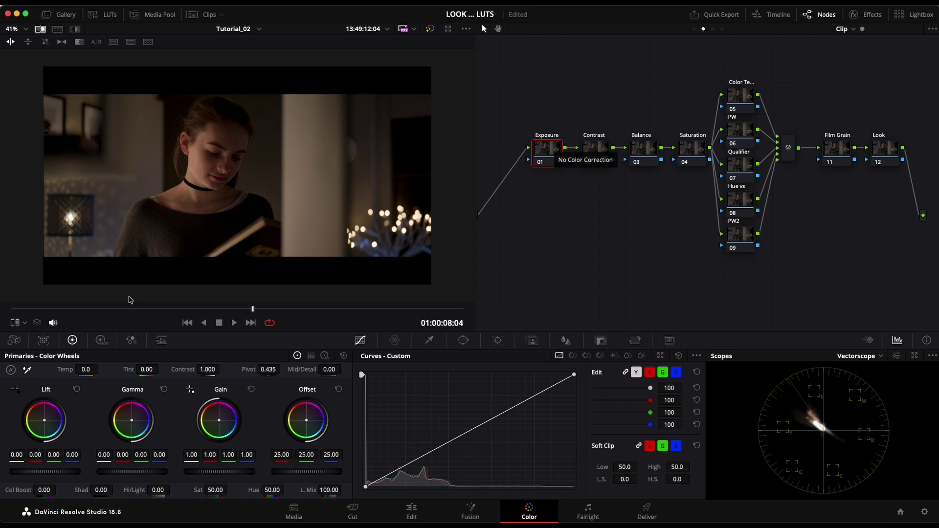
left_click(103, 342)
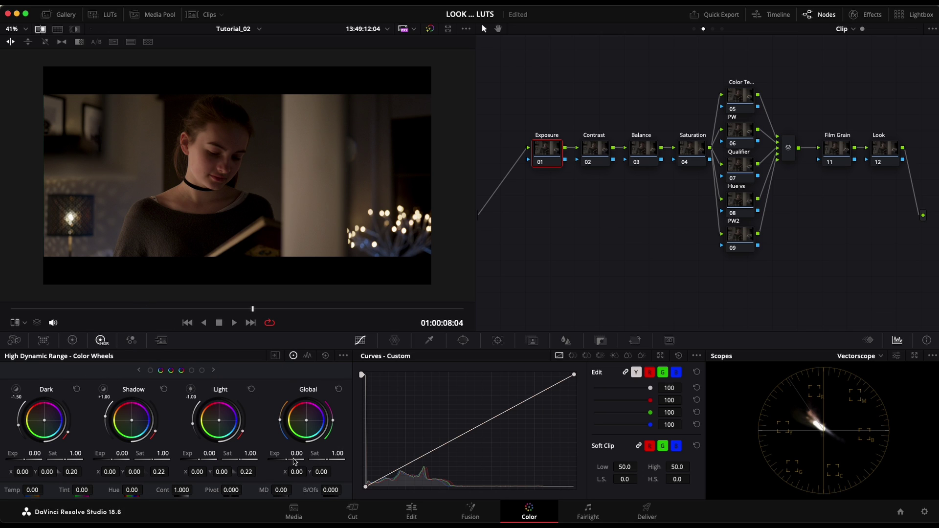
left_click_drag(293, 459, 194, 460)
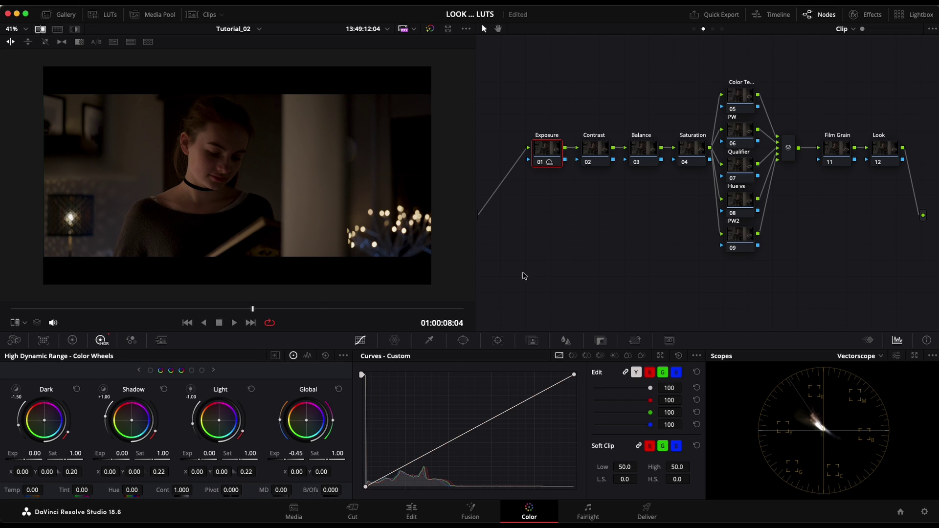
Step: Toggle the Exposure node off and on in full-screen view to judge the exposure change
key("super+f")
key("super+d")
key("super+d")
key("super+d")
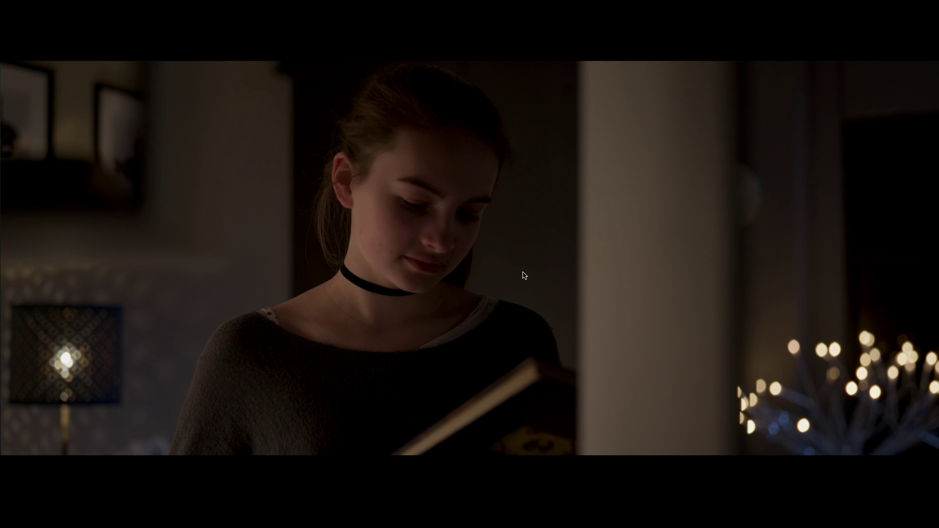
key("super+d")
key("super+d")
key("super+d")
key("super+d")
key("super+d")
Step: Alternate between the darkened clip and the reference still in full-screen view, then return to the normal layout
key("Down")
key("Up")
key("Down")
key("Up")
key("Down")
key("Up")
key("Down")
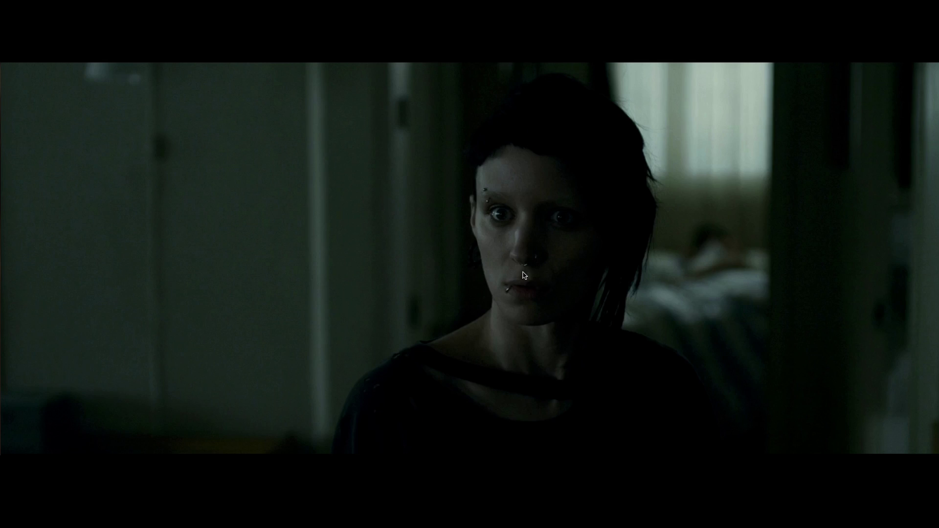
key("Up")
key("Escape")
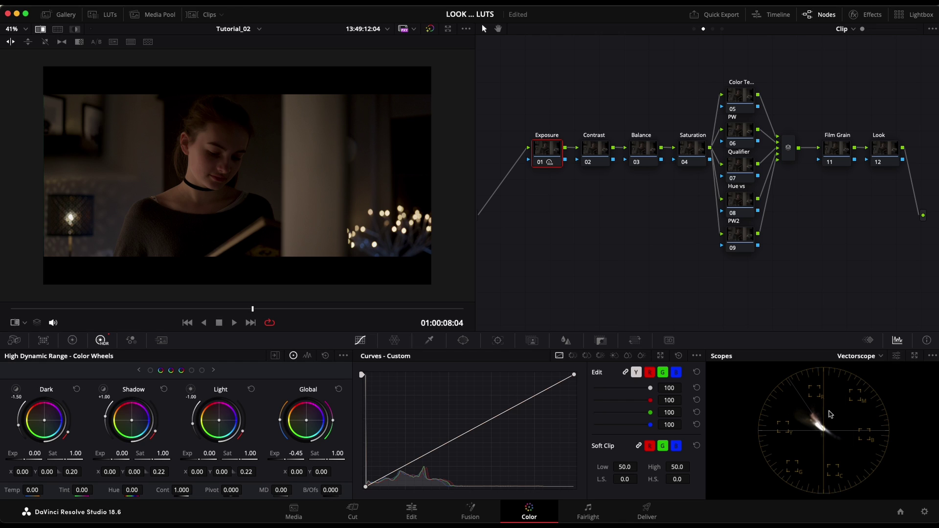
Step: Switch the scope to Waveform and toggle the reference wipe to compare the luminance levels of clip and still
left_click(855, 360)
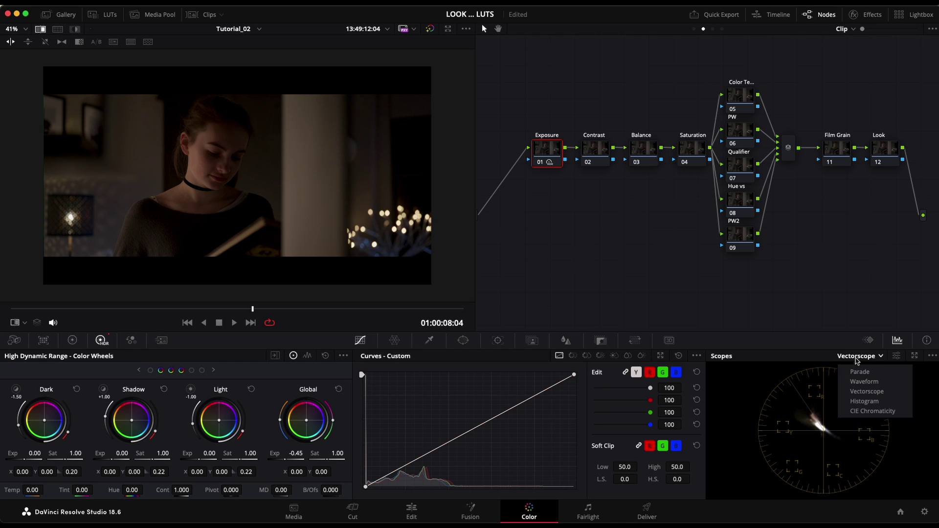
left_click(876, 382)
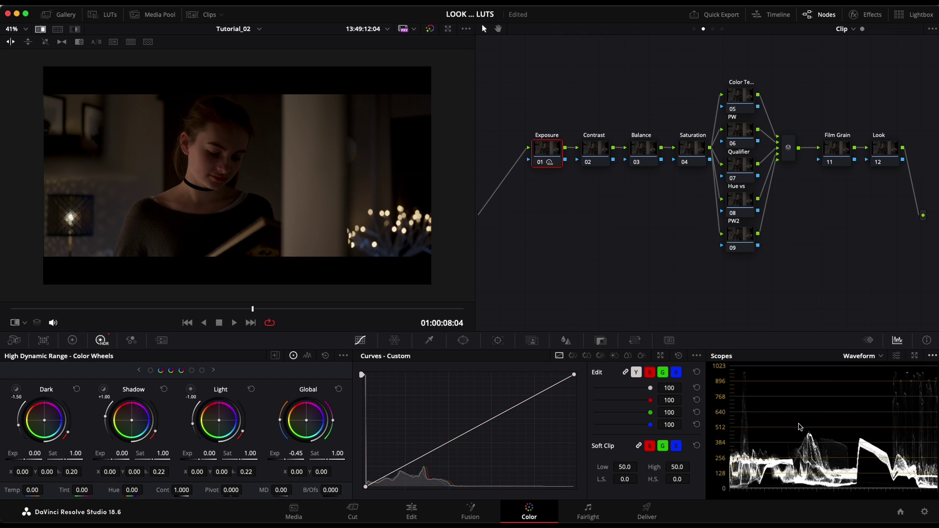
key("ctrl+w")
key("ctrl+w")
key("ctrl+w")
key("ctrl+w")
key("ctrl+w")
key("ctrl+w")
key("ctrl+w")
key("ctrl+w")
key("ctrl+w")
key("ctrl+w")
key("ctrl+w")
key("ctrl+w")
Step: Activate the viewer's Qualifier picker, check the scope's Display Qualifier Focus option, and probe face luminance in the clip and reference still on the waveform
left_click(8, 323)
left_click(66, 348)
left_click(931, 356)
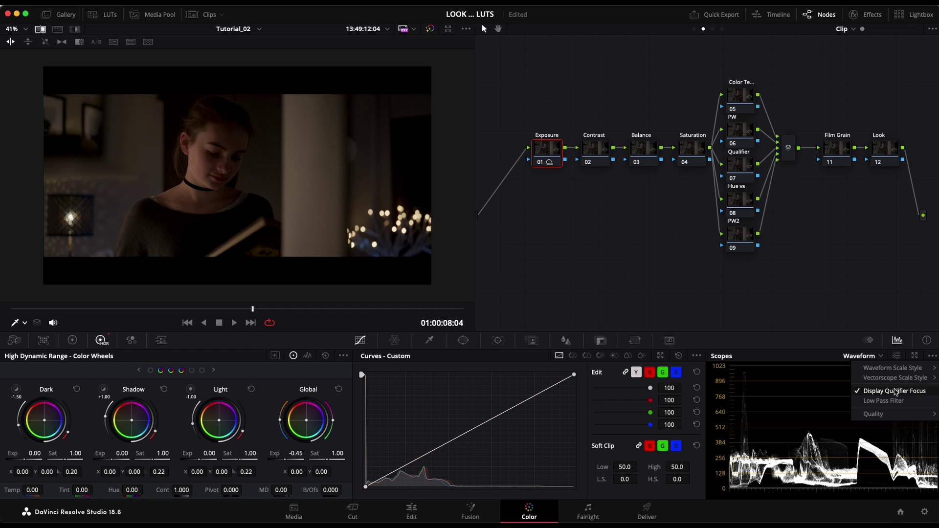
left_click(804, 348)
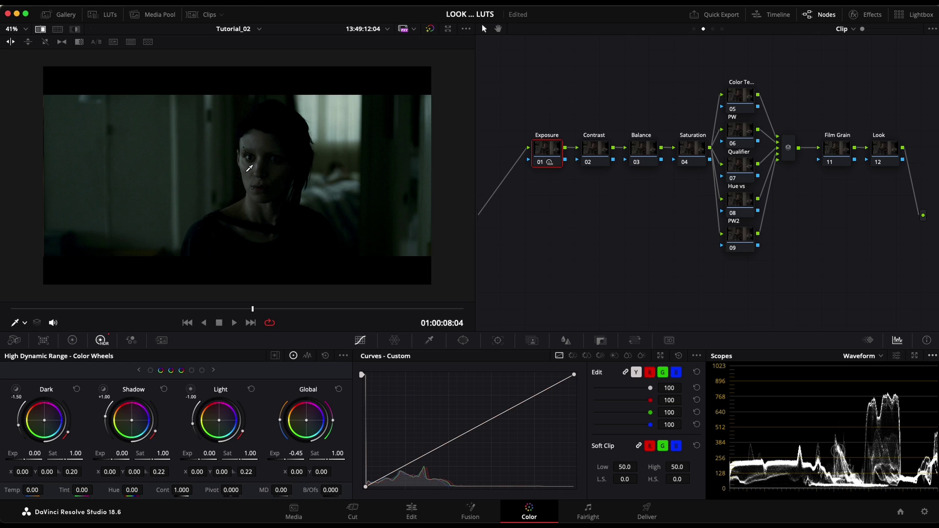
key("alt+w")
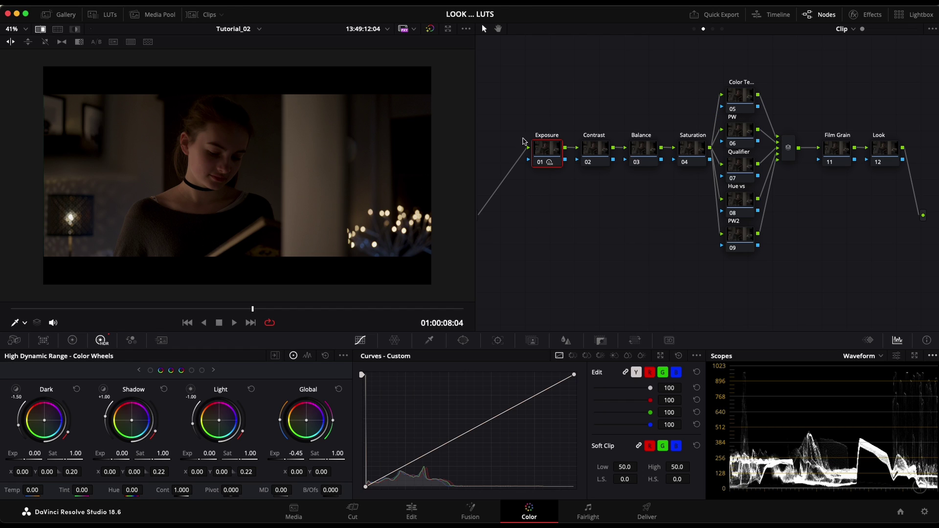
Step: On the Contrast node, set the primaries Contrast to 1.027 and Pivot to 0.398, checking the clip in full-screen view
left_click(596, 146)
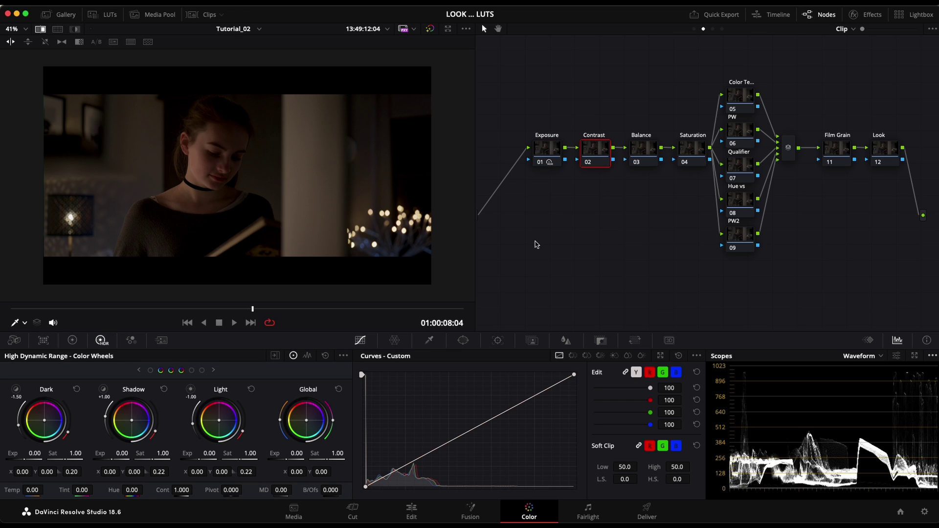
left_click(78, 342)
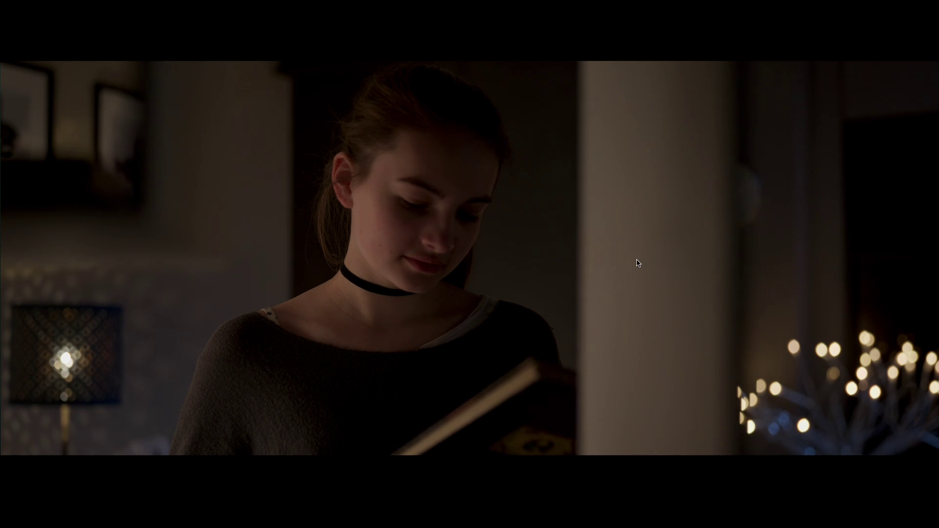
key("Escape")
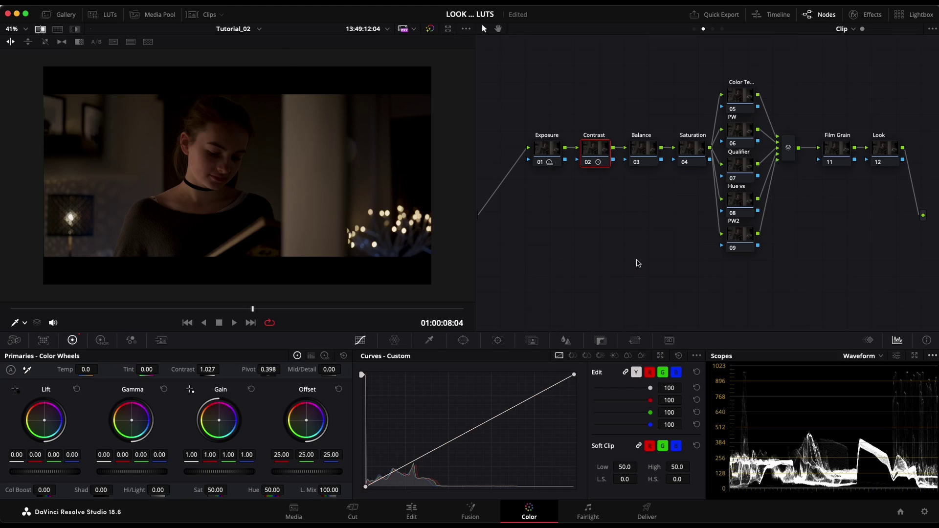
Step: Select the Exposure and Contrast nodes together and toggle them off and on to judge their combined effect
left_click_drag(520, 97, 603, 193)
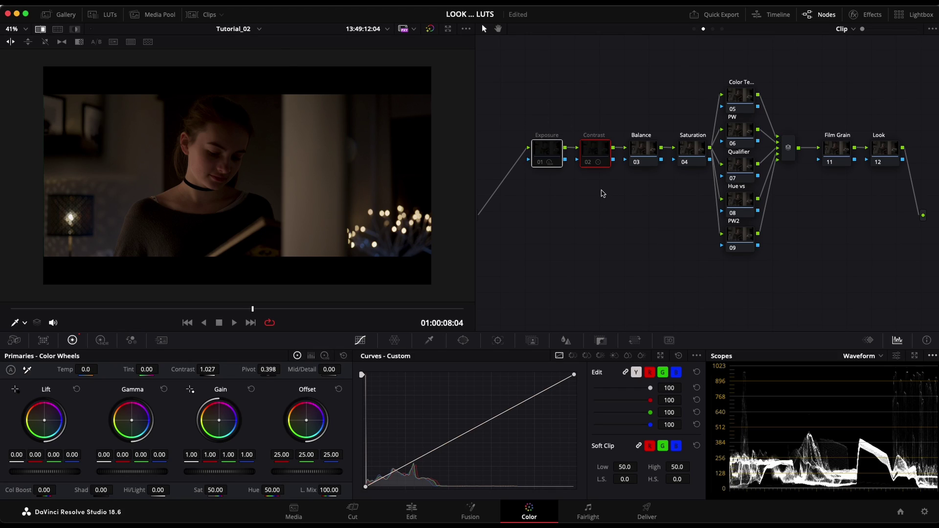
key("ctrl+d")
key("ctrl+d")
key("ctrl+d")
key("ctrl+d")
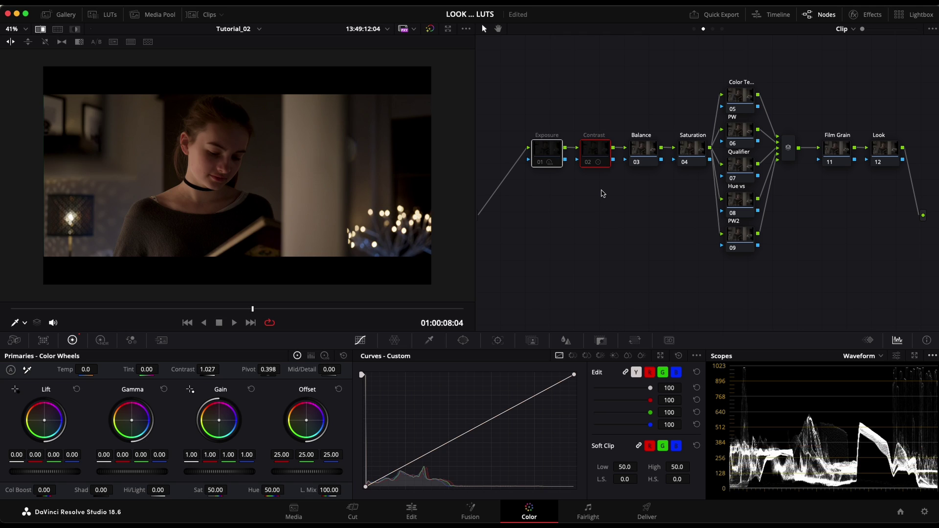
Step: Toggle the Exposure and Contrast nodes repeatedly in full-screen view and flip between the clip and the reference still
key("ctrl+f")
key("ctrl+d")
key("ctrl+d")
key("ctrl+d")
key("ctrl+d")
key("ctrl+d")
key("Up")
key("Down")
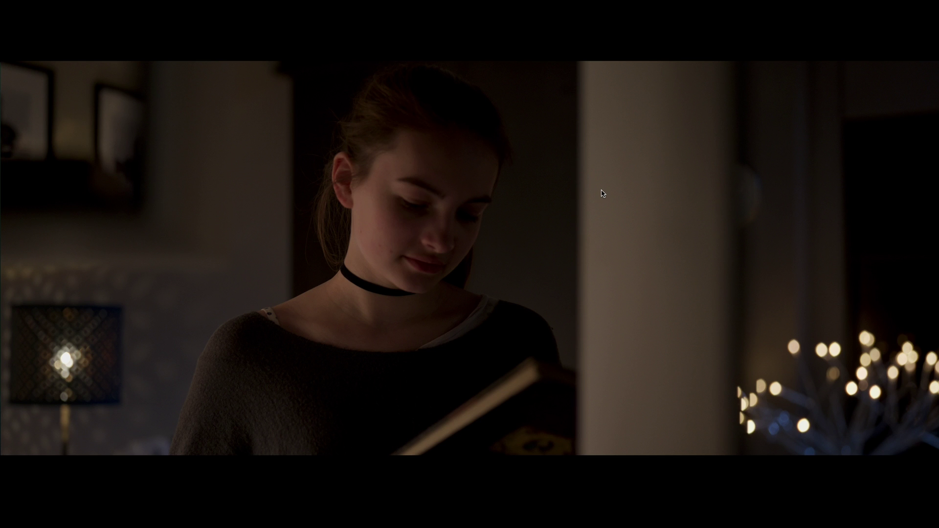
key("ctrl+f")
Step: Select the Balance node, switch the scope to Vectorscope, and toggle the reference wipe to compare the colour bias of clip and still
left_click(647, 144)
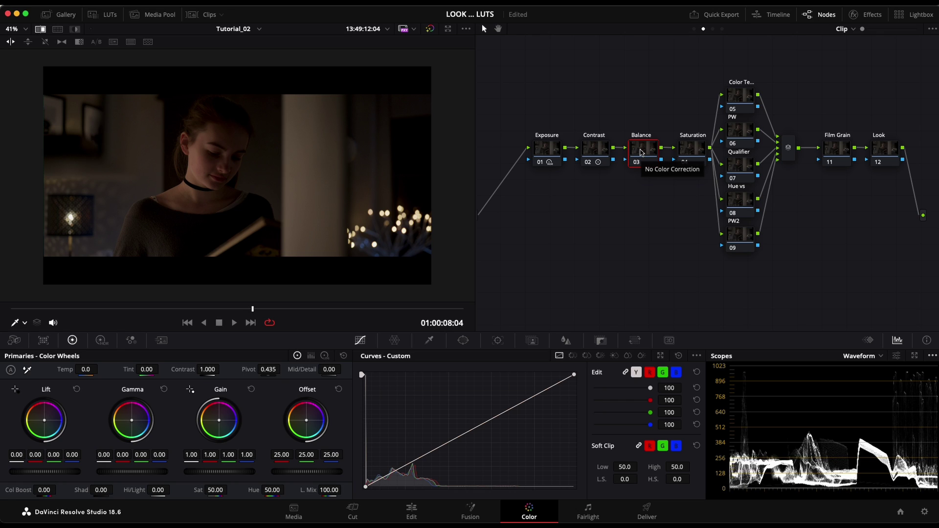
left_click(881, 356)
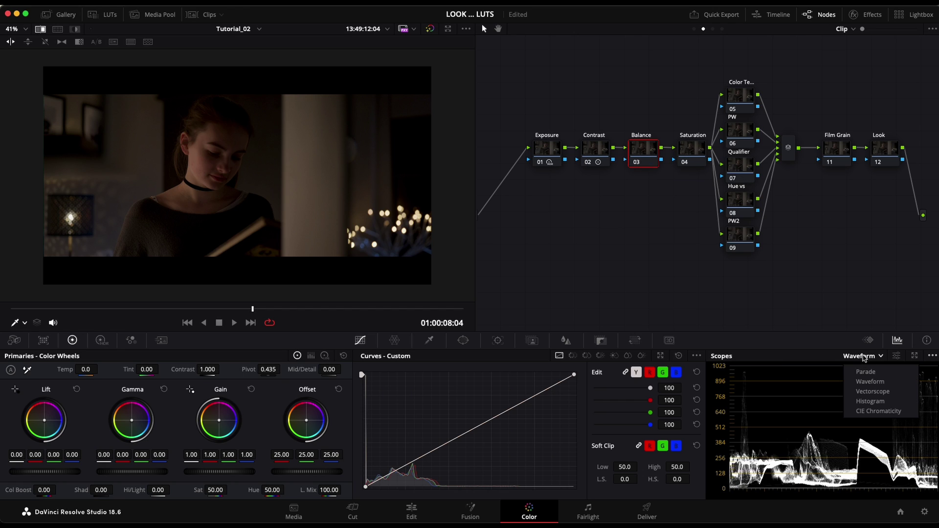
left_click(882, 393)
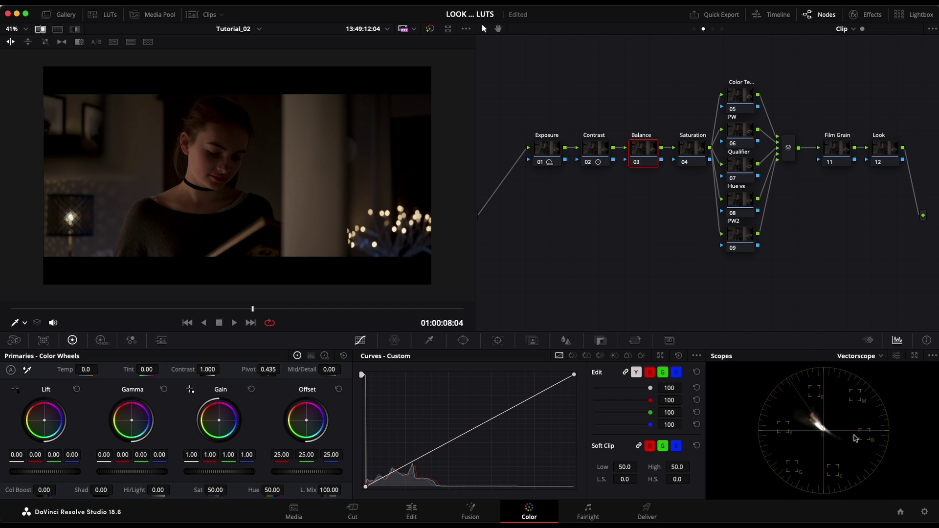
key("alt+w")
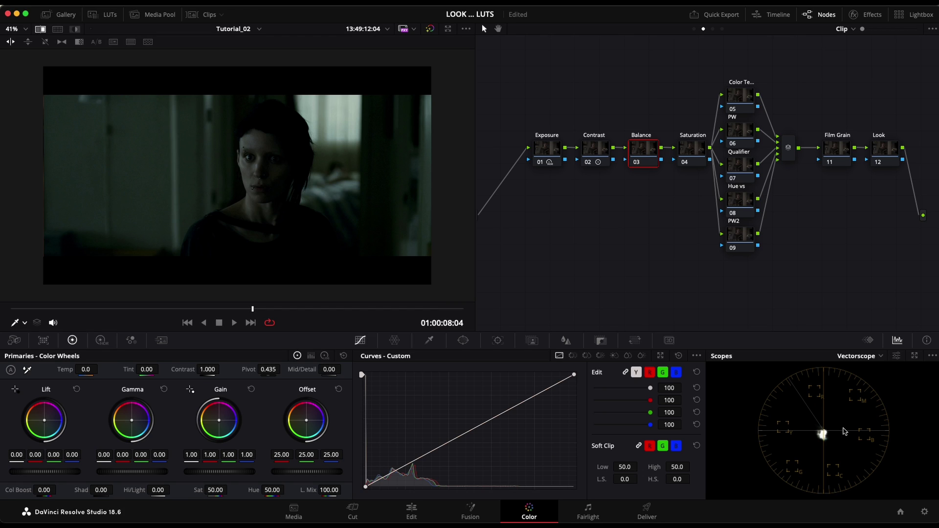
key("alt+w")
key("alt+w")
key("alt+w")
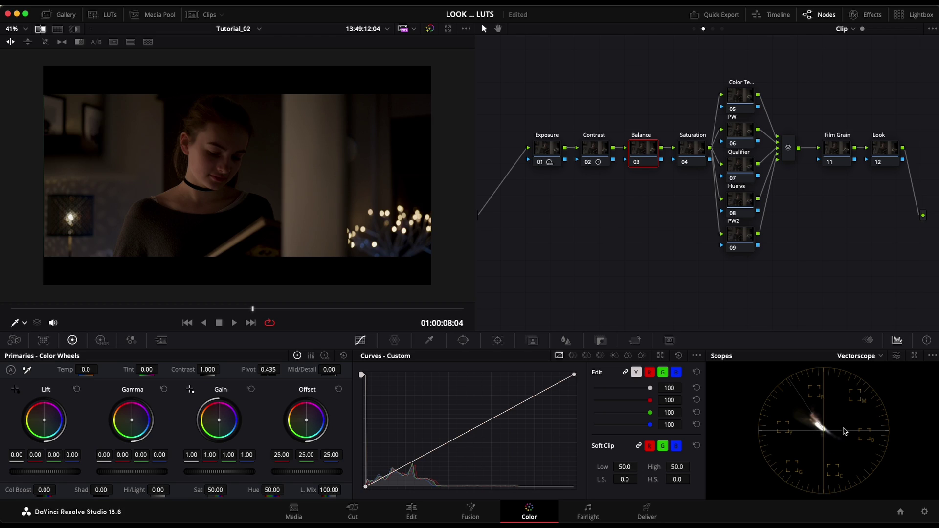
Step: Set the Balance node's Offset to 22.82 red, 26.81 green and 27.54 blue, and view the clip full screen
key("alt+w")
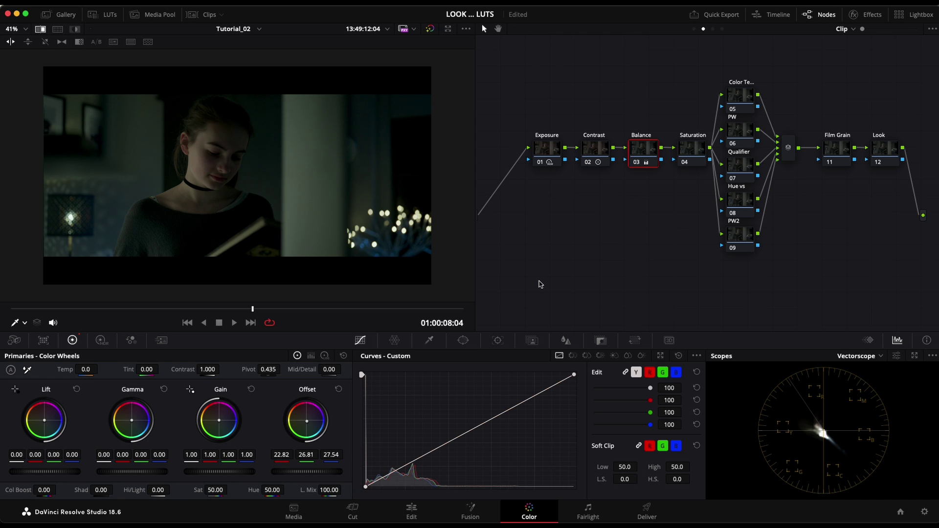
key("super+f")
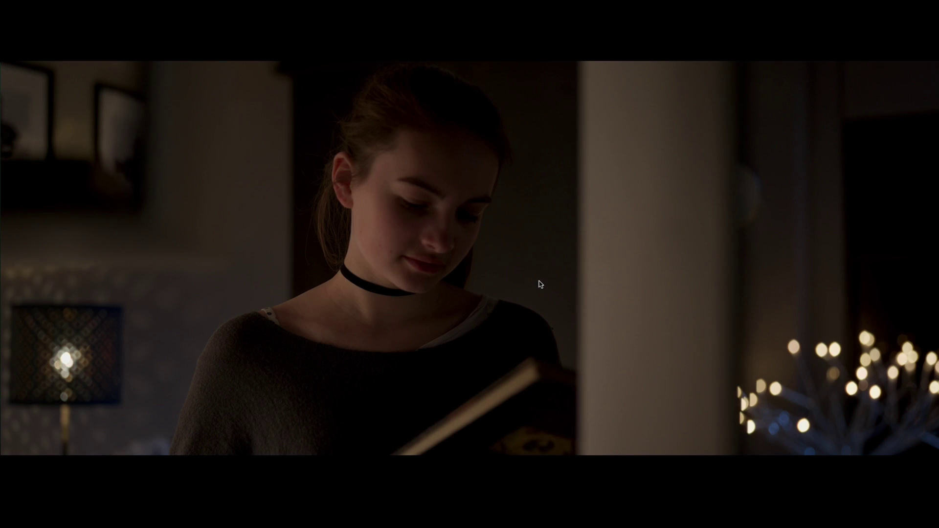
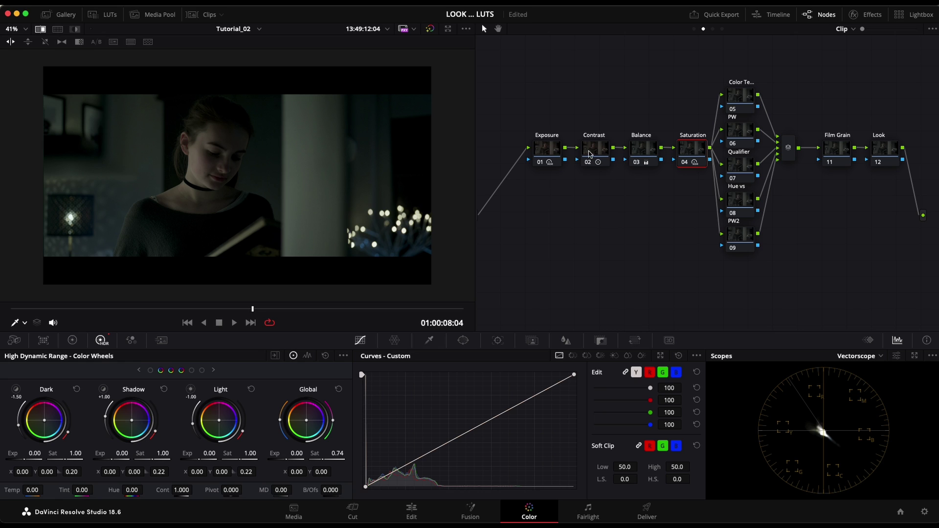
Step: Select the Exposure, Contrast, Balance and Saturation nodes and toggle them off and on in full-screen view
left_click_drag(539, 114, 693, 203)
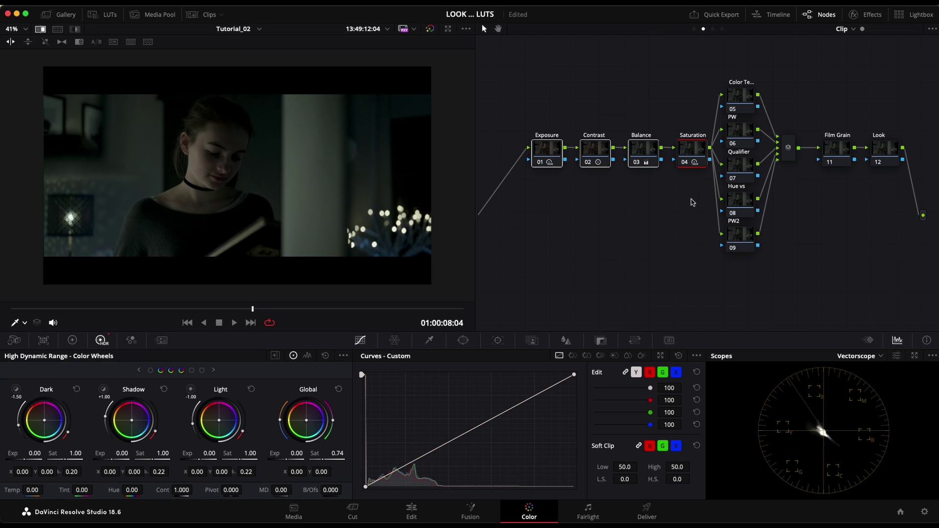
key("super+f")
key("super+d")
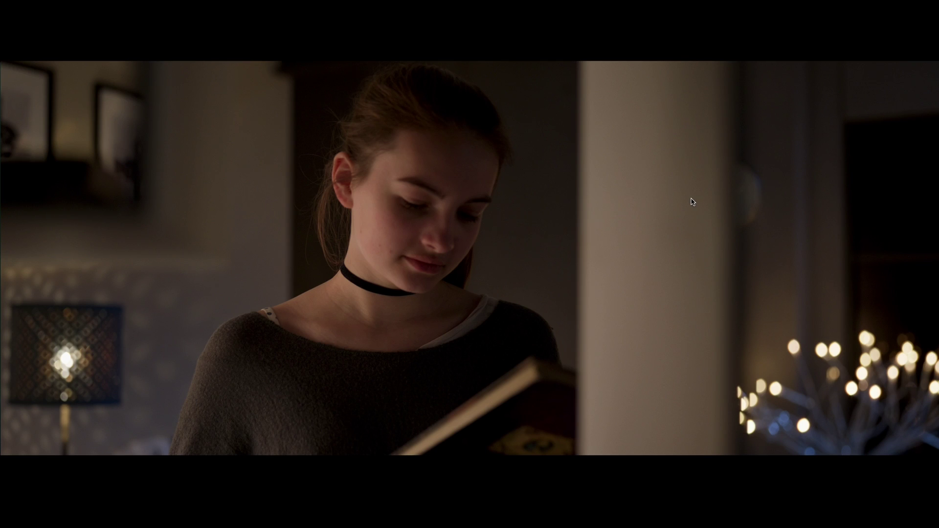
key("super+d")
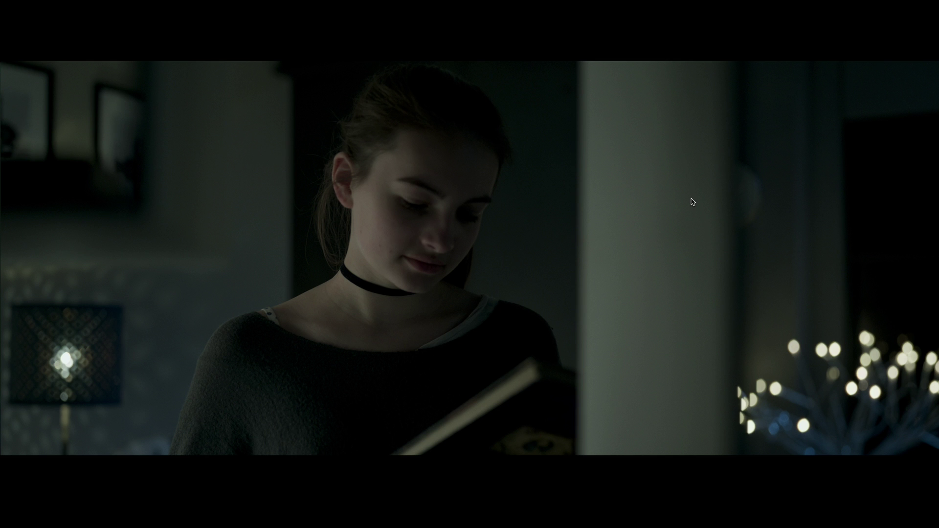
Step: Alternate between the balanced clip and the reference still in full-screen view, then return to the normal layout
key("Down")
key("Up")
key("Down")
key("Up")
key("Down")
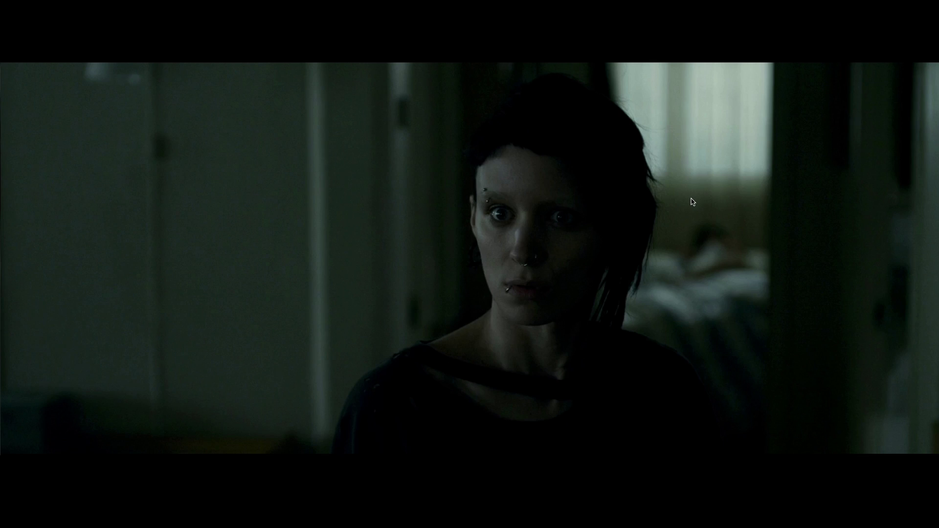
key("Up")
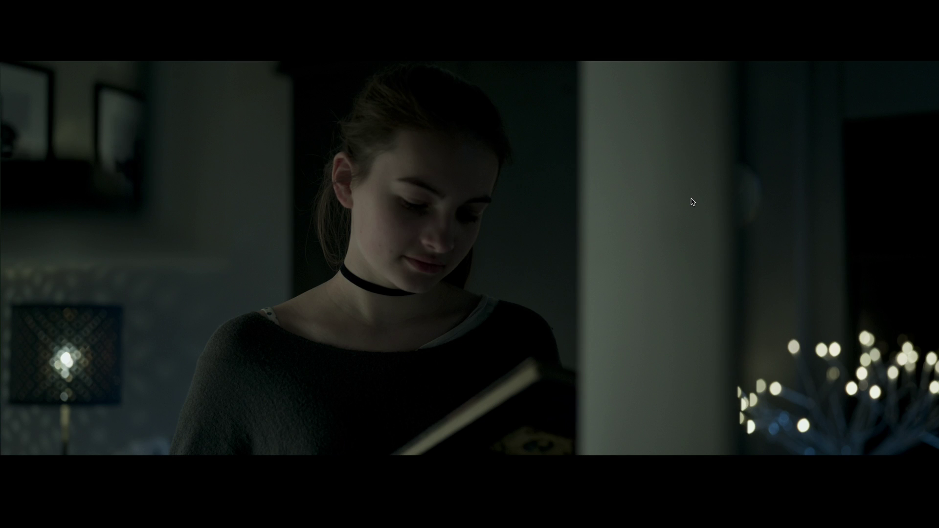
key("Escape")
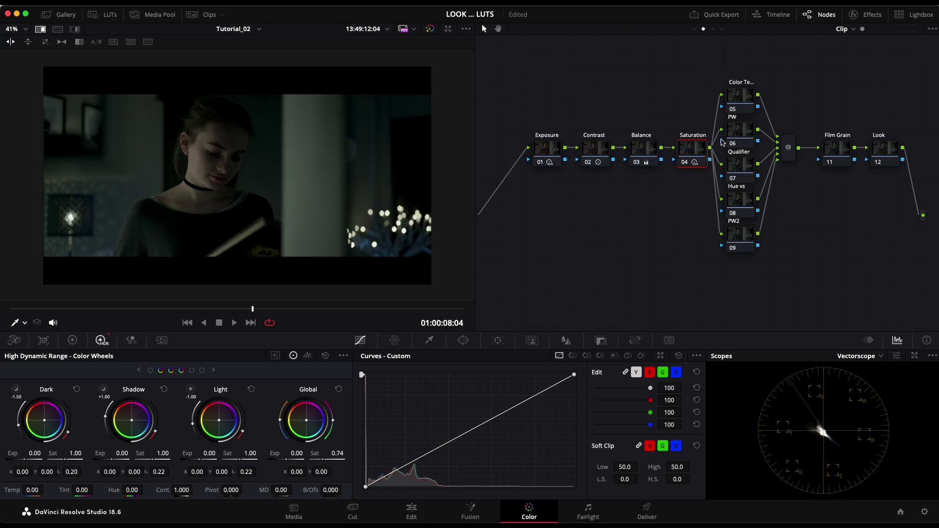
Step: On the colour temperature node (05), set the HDR Temp to -595.20 and Tint to -2.64
left_click(745, 98)
left_click_drag(32, 490, 11, 490)
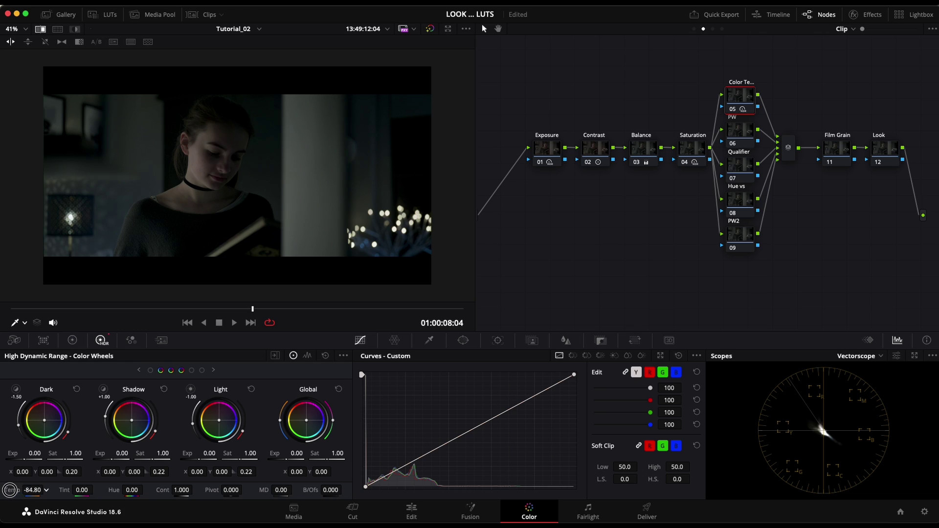
left_click_drag(359, 253, 313, 254)
left_click_drag(83, 490, 51, 487)
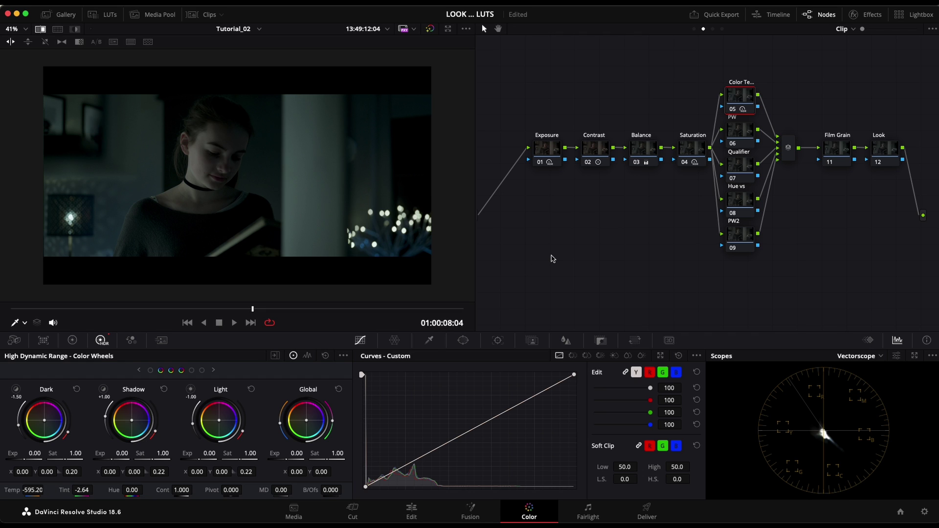
Step: Compare the cooled clip with the reference still in full-screen view by toggling the reference wipe, then return to the normal layout
key("super+f")
mouse_move(848, 362)
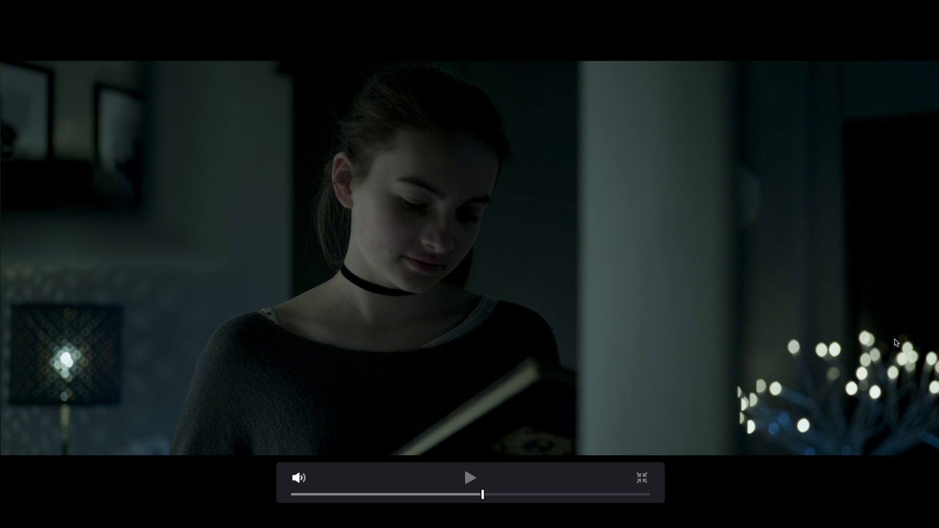
key("super+w")
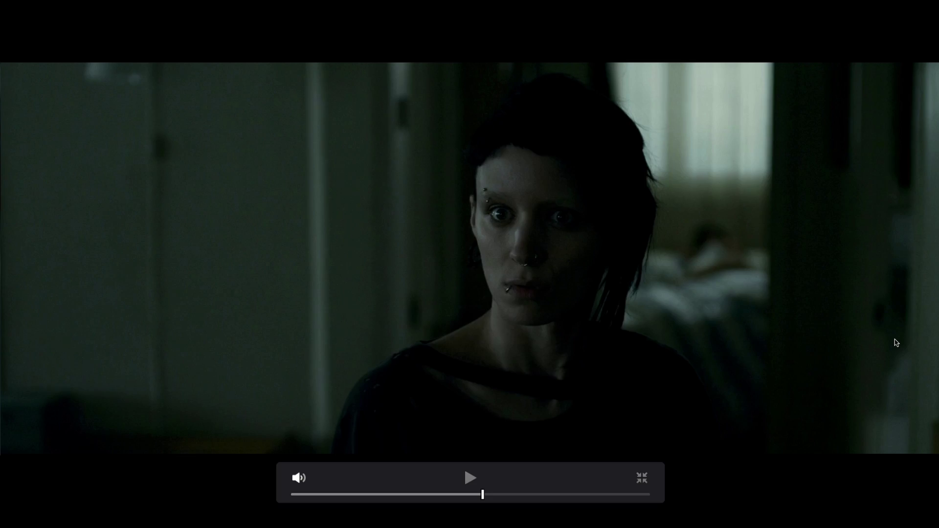
key("super+w")
key("super+w")
key("super+w")
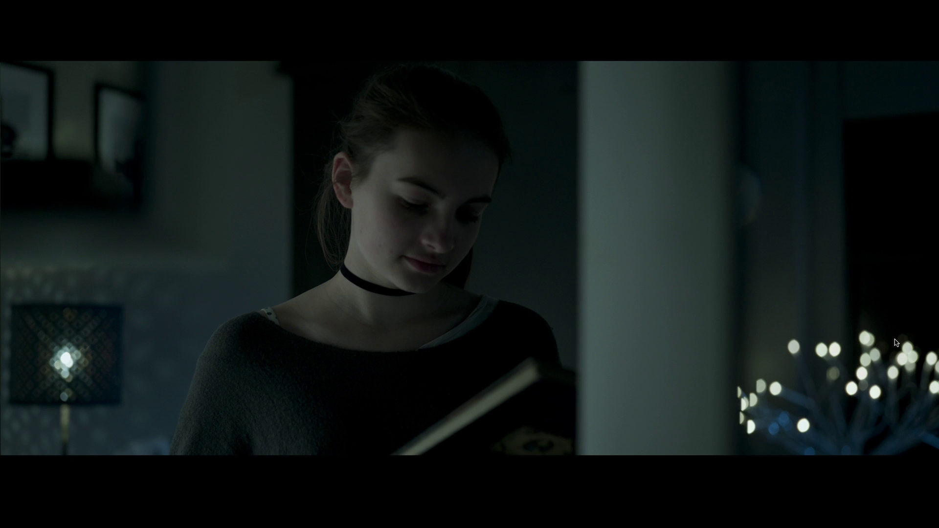
key("Escape")
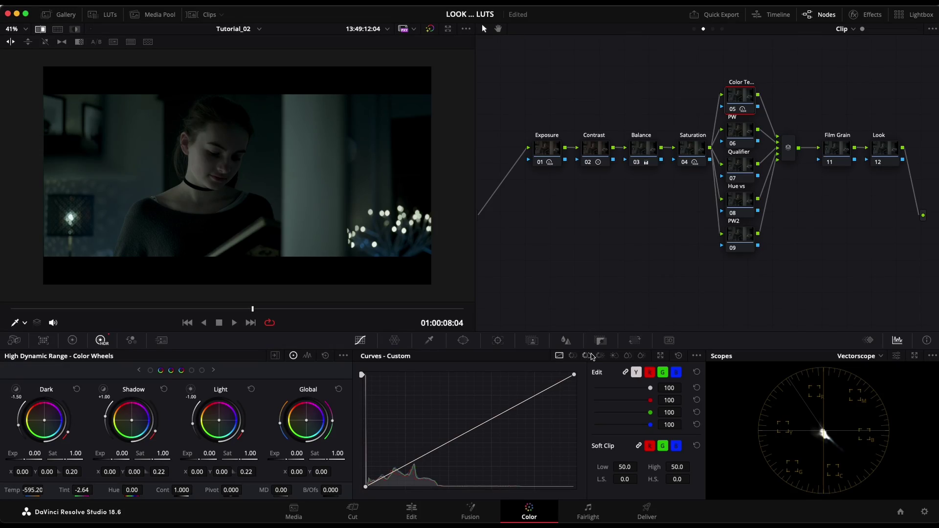
Step: Refine the Balance node with the primaries colour wheels, shifting the image slightly toward green, and check it in full-screen view
left_click(640, 155)
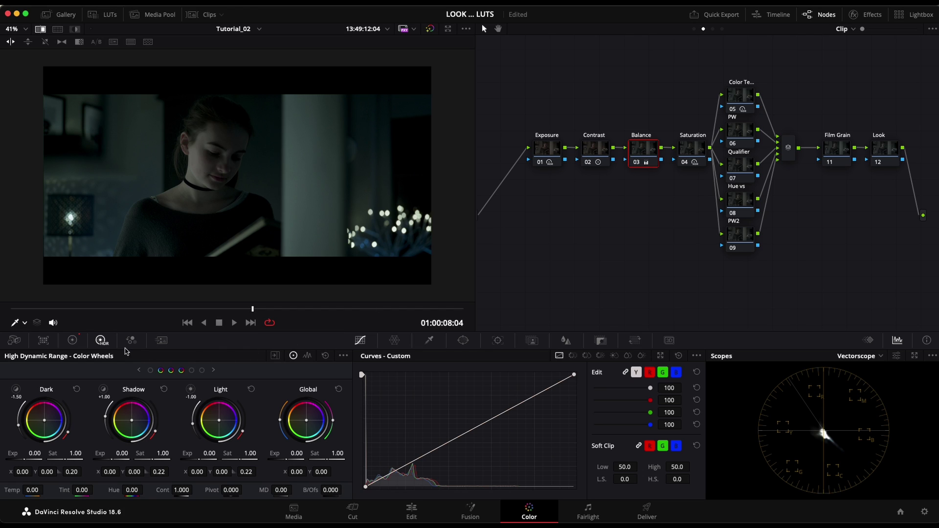
left_click(73, 340)
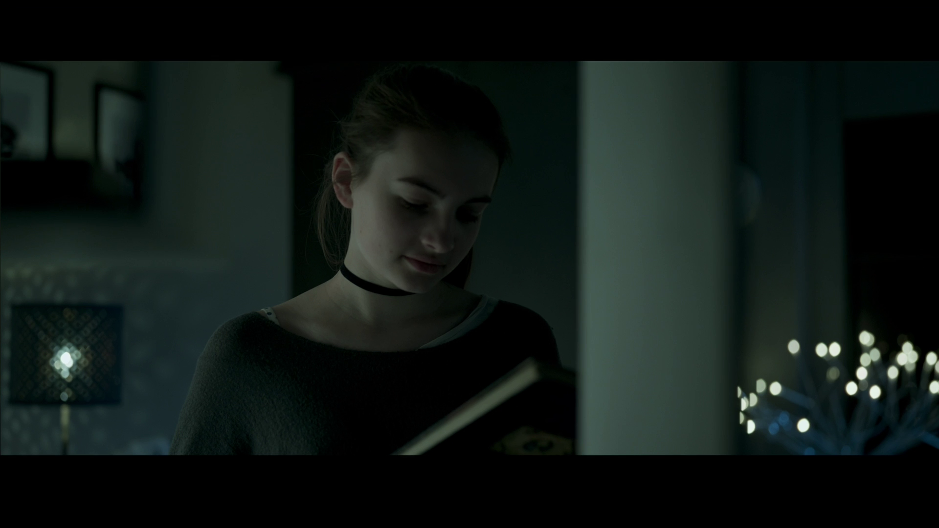
mouse_move(633, 227)
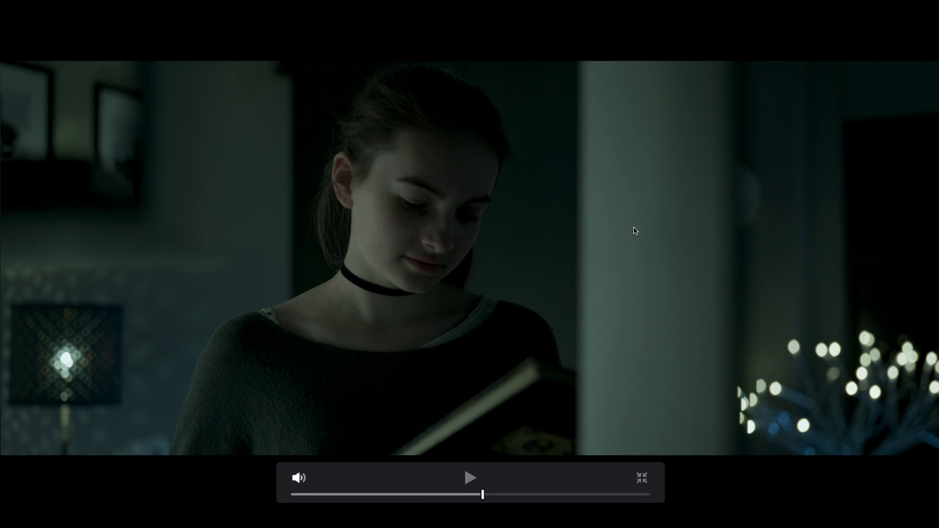
key("Escape")
Step: Select the Film Grain node (11) and compare the graded clip with the reference still in full-screen view before returning to the normal layout
left_click(692, 154)
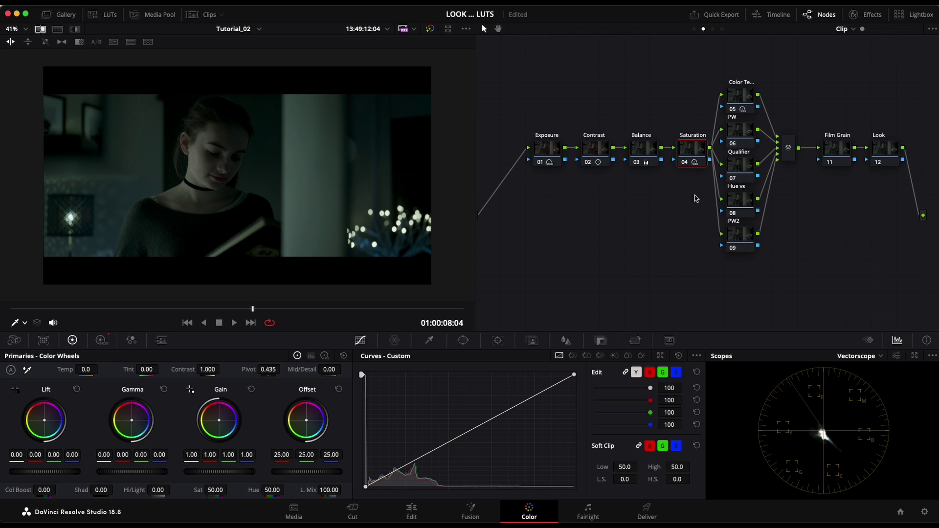
left_click(834, 148)
key("super+f")
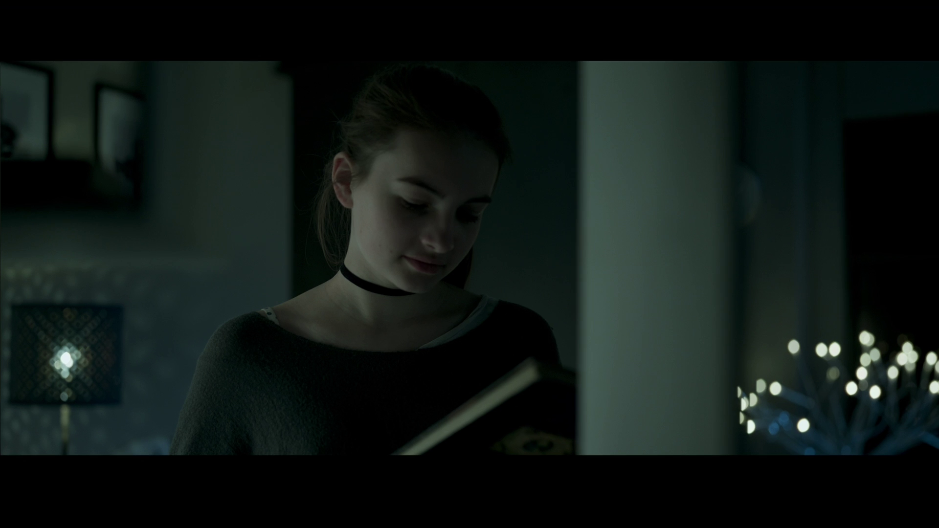
key("Down")
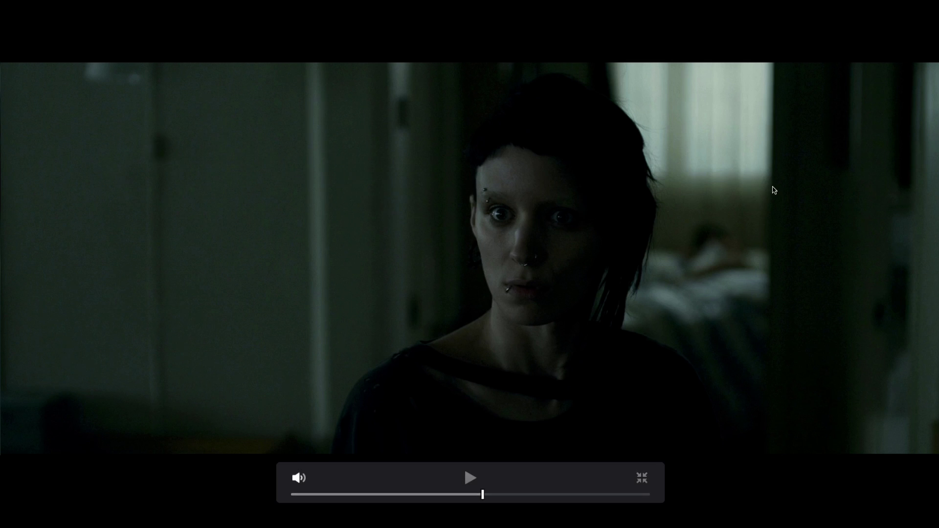
key("Down")
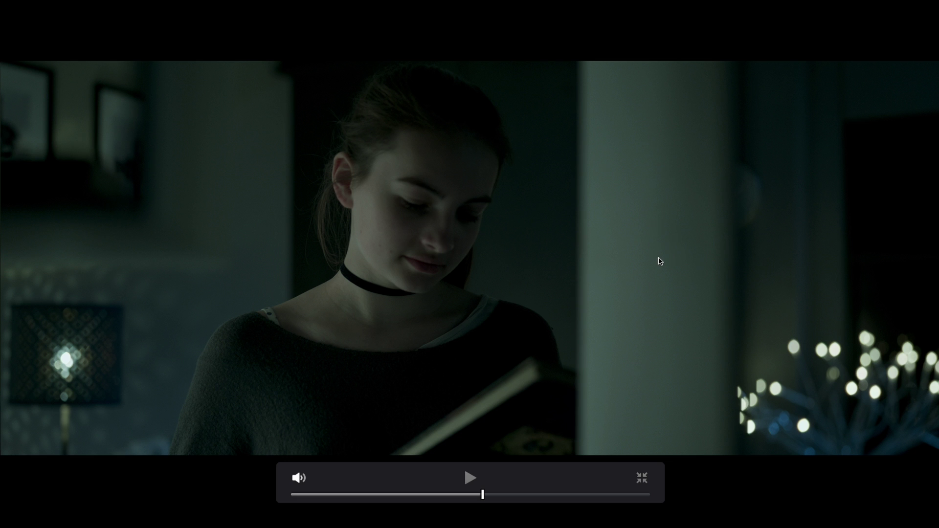
key("Escape")
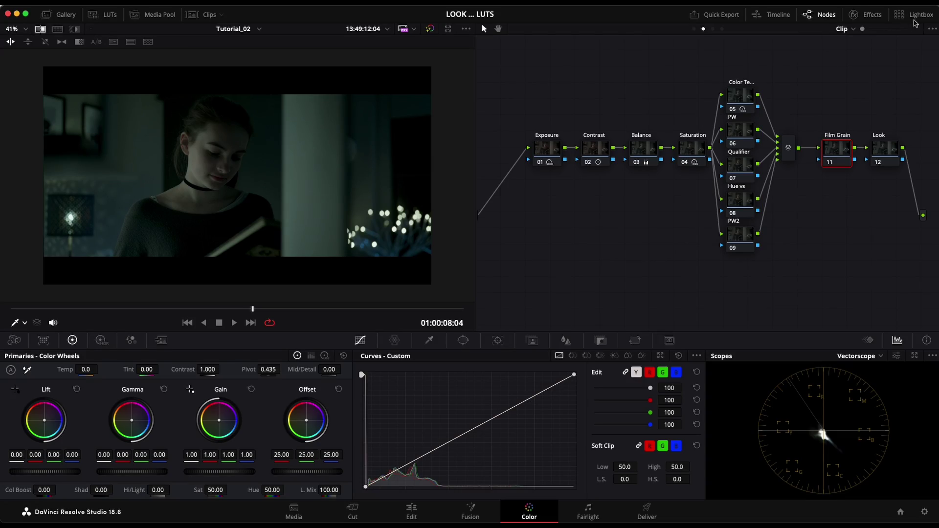
Step: Find the Film Grain effect in the effects library and apply it to the Film Grain node (11)
left_click(866, 14)
scroll(802, 206, "down", 5)
left_click_drag(794, 250, 565, 274)
left_click_drag(766, 246, 722, 119)
Step: Apply the 35mm 200T film grain preset, fine-tune the grain size, and check the grain against the reference still in full-screen view
left_click(842, 57)
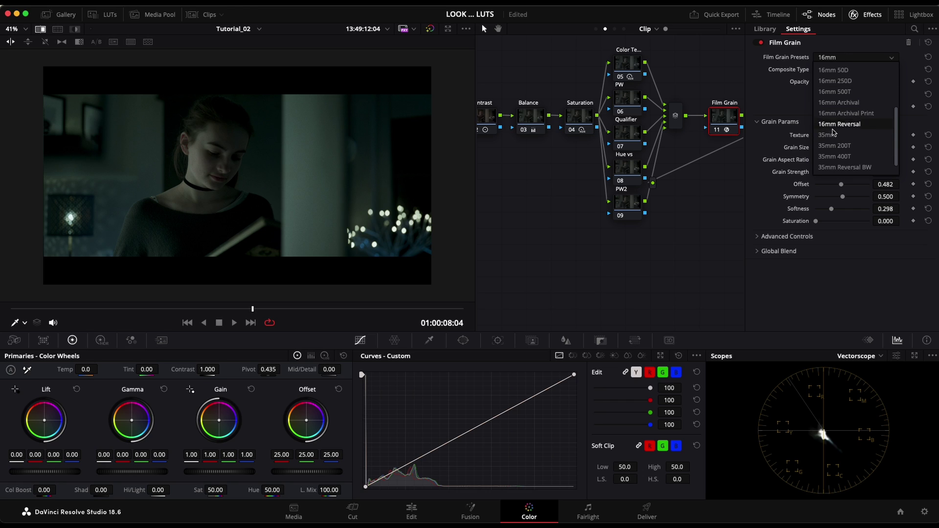
left_click(834, 167)
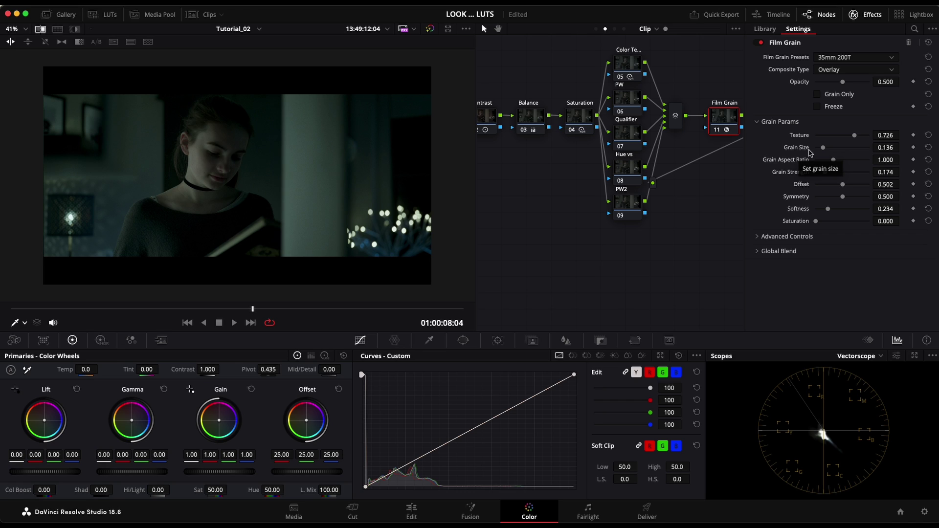
left_click_drag(823, 147, 833, 173)
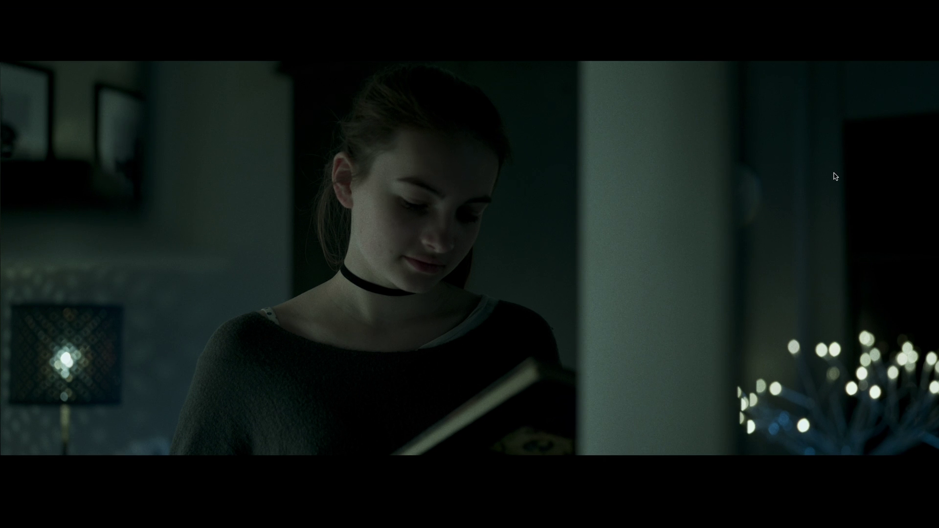
mouse_move(835, 174)
key("space")
key("Escape")
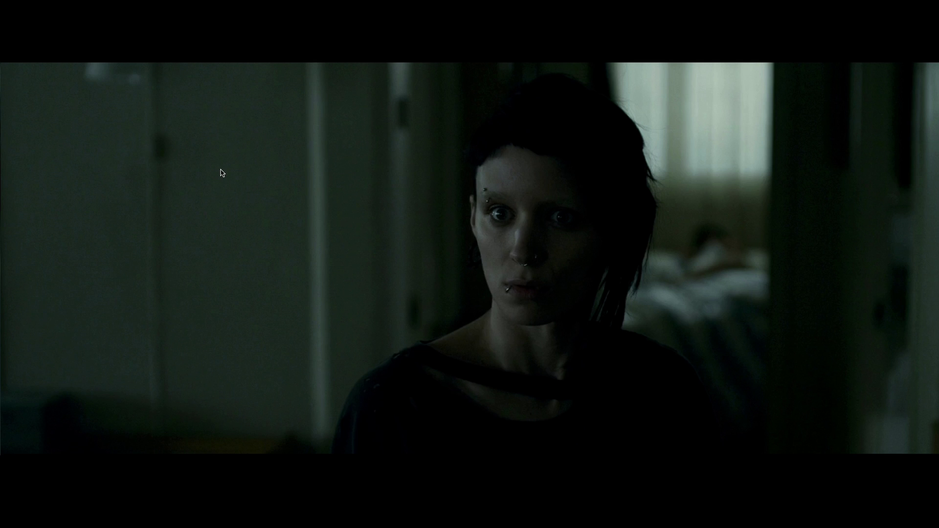
mouse_move(491, 252)
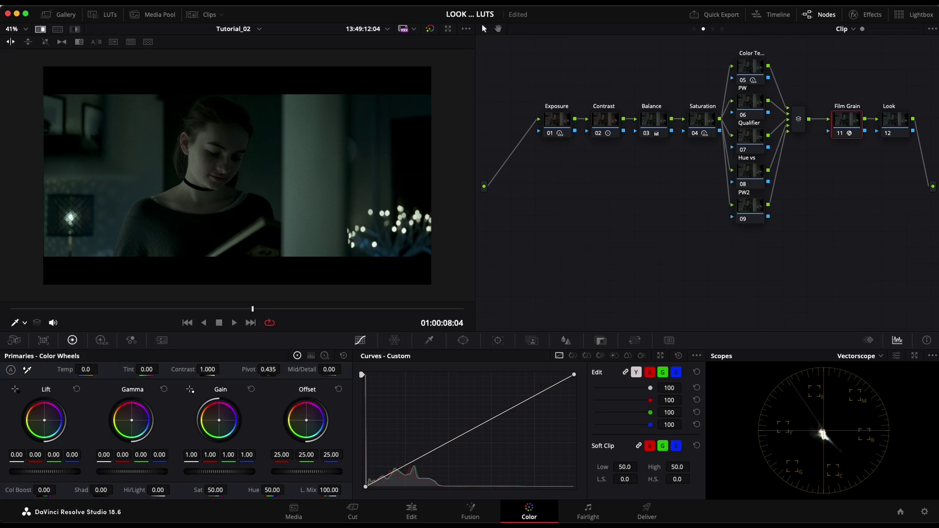
Step: On the Hue vs node (08), sample the cheek's skin tone for the Hue Vs Hue curve, lower its point, and check it in full-screen view
left_click(756, 175)
left_click(573, 356)
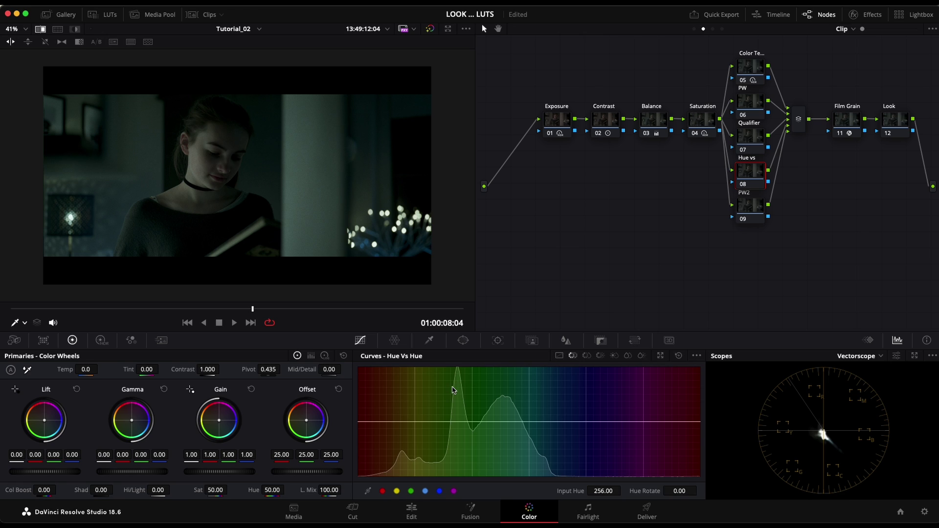
scroll(181, 184, "up", 1)
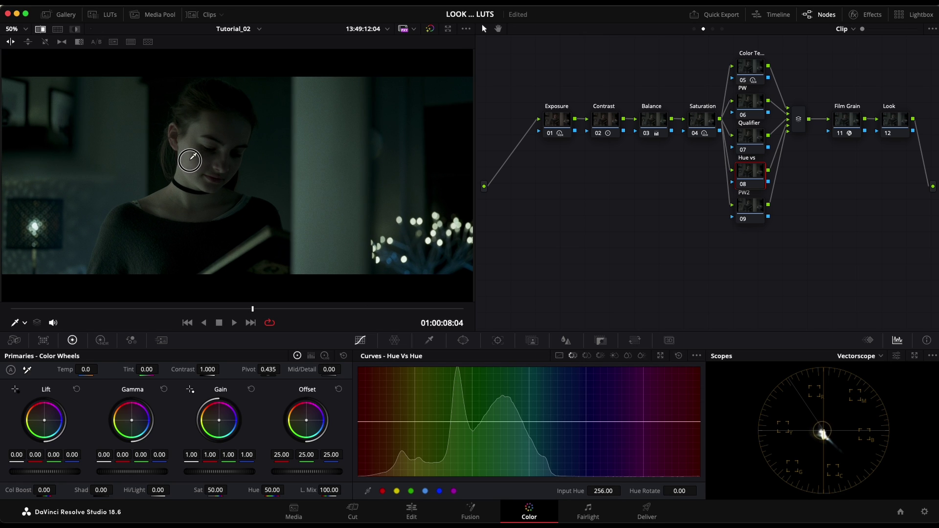
left_click(190, 169)
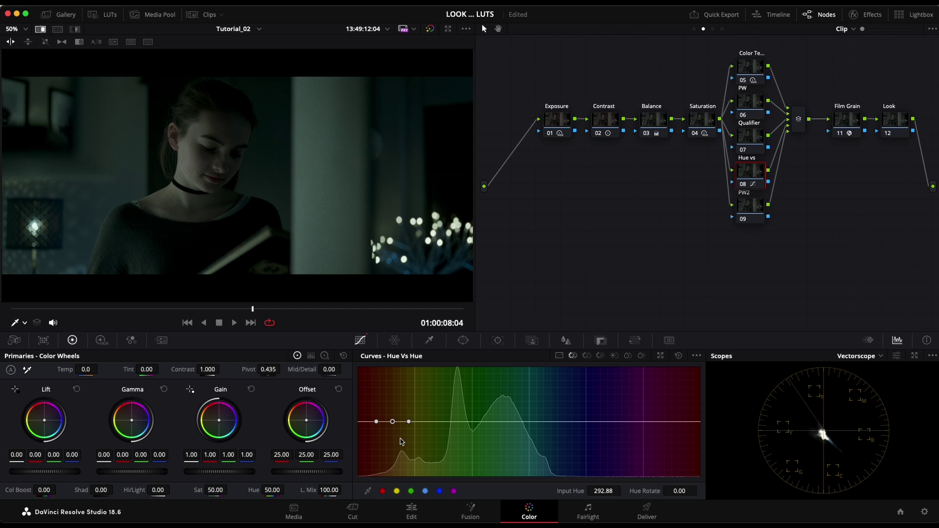
left_click(392, 421)
left_click_drag(392, 423, 393, 428)
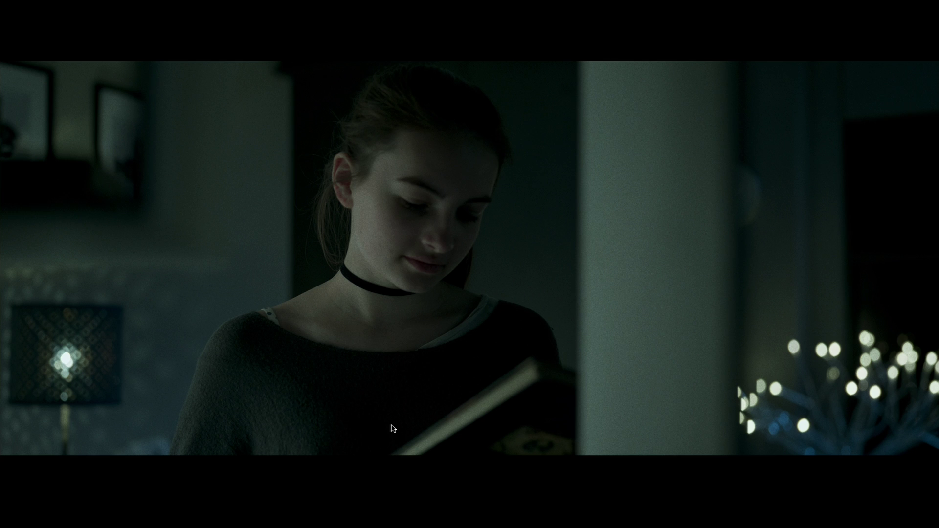
mouse_move(403, 374)
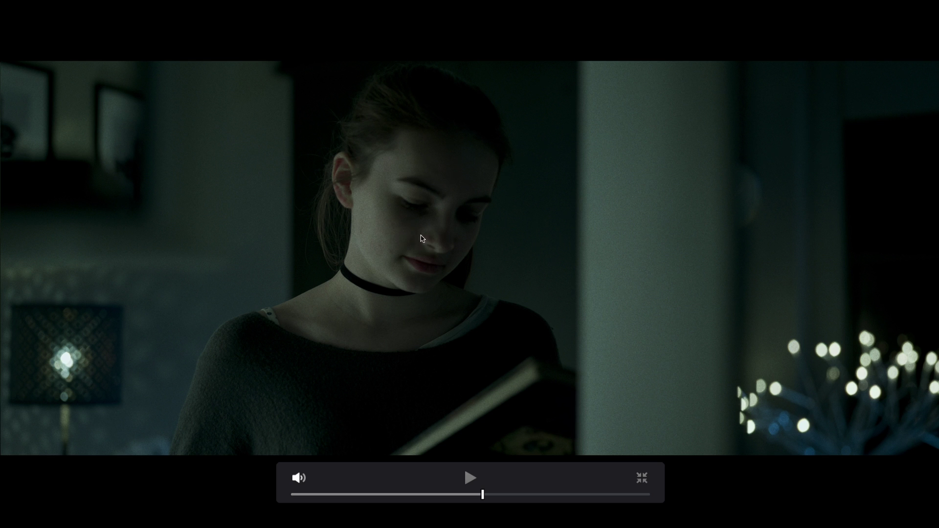
Step: Adjust the skin-tone point to Input Hue 291.54 and Hue Rotate -8.80, and judge the change with repeated toggling in full-screen view
key("Escape")
left_click_drag(391, 424, 392, 425)
key("super+f")
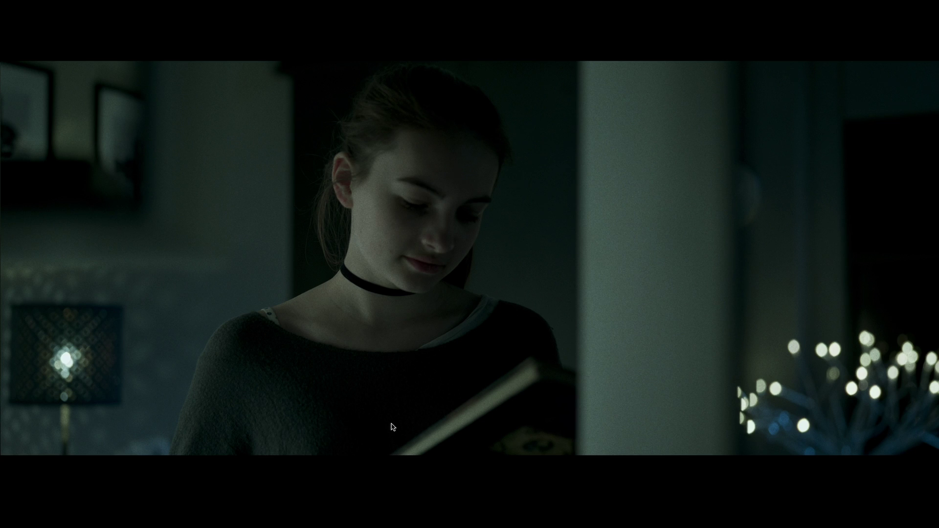
key("super+w")
key("super+w")
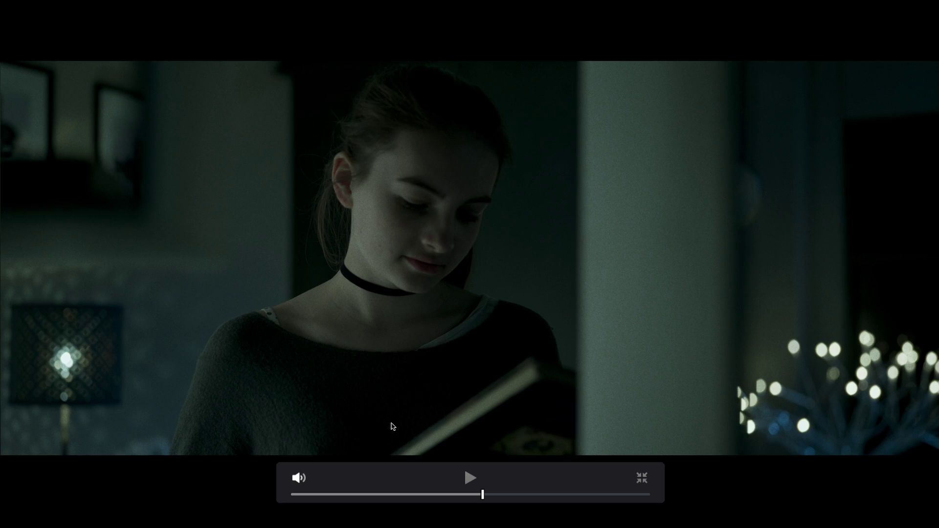
key("super+w")
key("super+w")
key("super+w")
key("super+w")
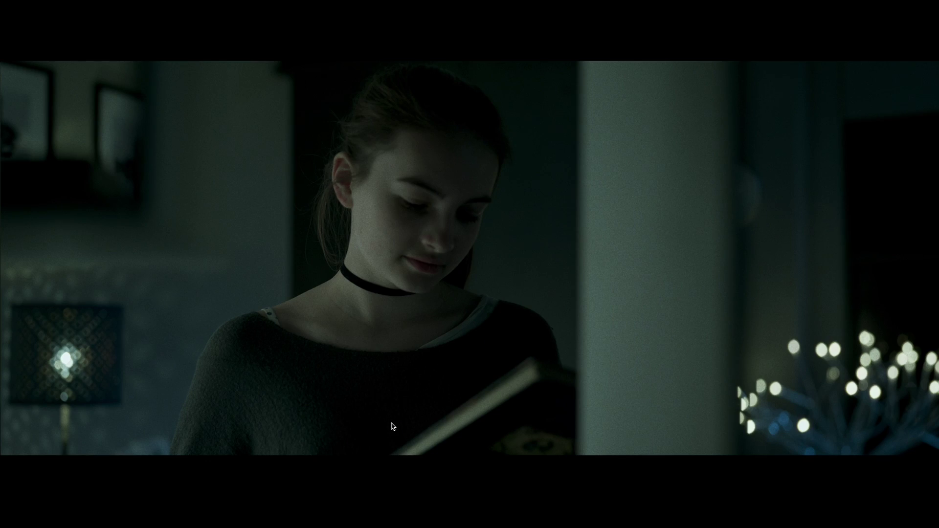
key("super+f")
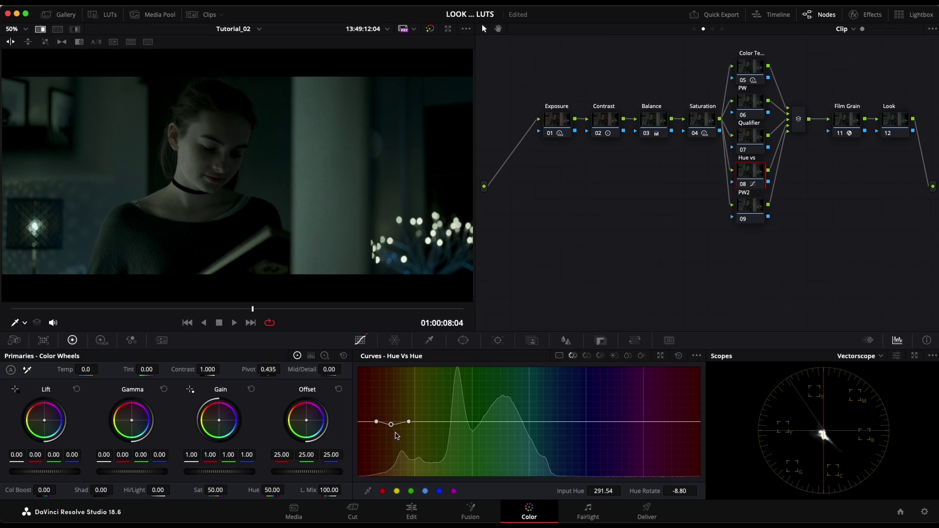
Step: Set the skin-tone point's Hue Rotate to -5.60, check it in full-screen view, and save the project
left_click_drag(392, 425, 392, 427)
key("super+f")
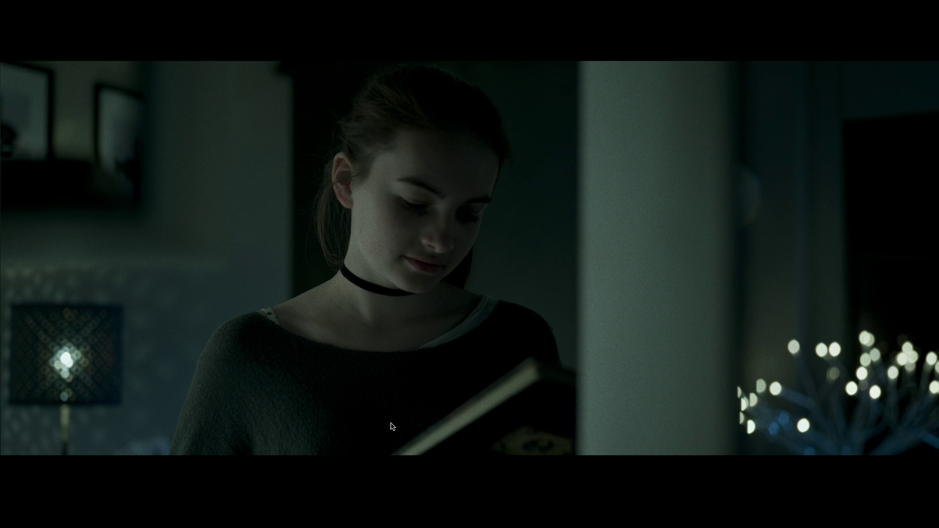
key("super+f")
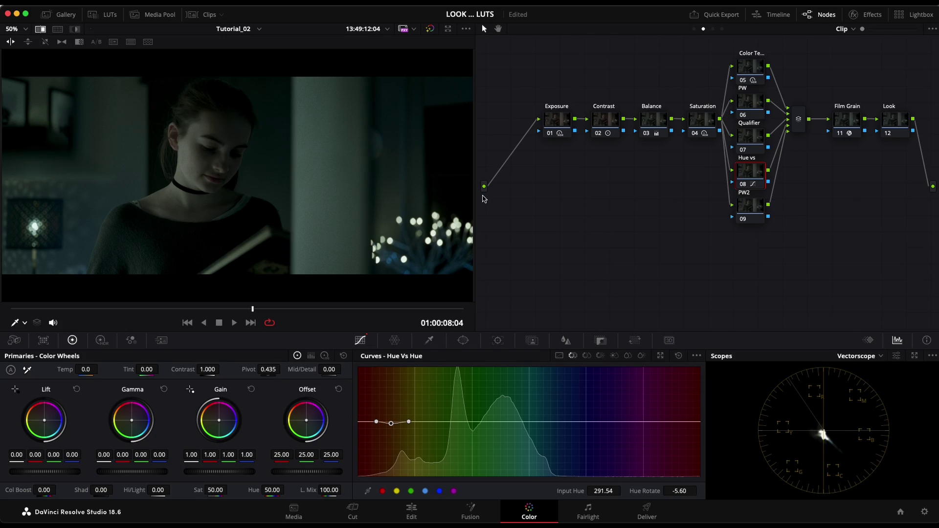
key("super+s")
Step: On the Qualifier node (07), sample the face's skin tone with the HSL qualifier and refine the luminance range to 53.6–64.8 using the highlight view
left_click(755, 140)
left_click(429, 340)
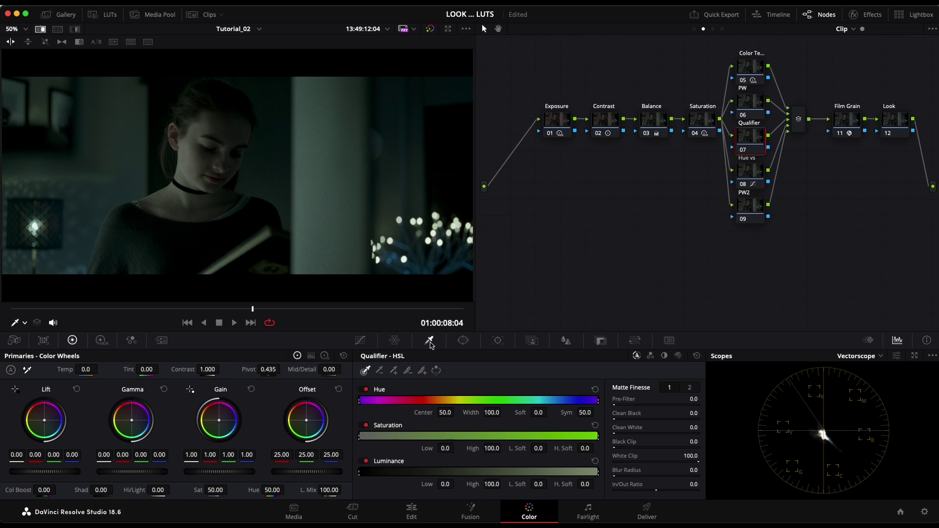
left_click_drag(187, 150, 191, 170)
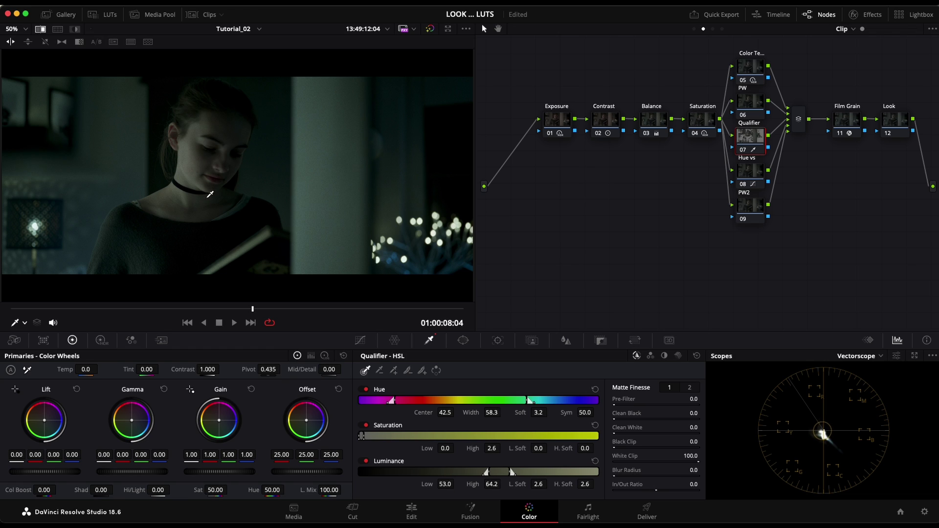
left_click(76, 29)
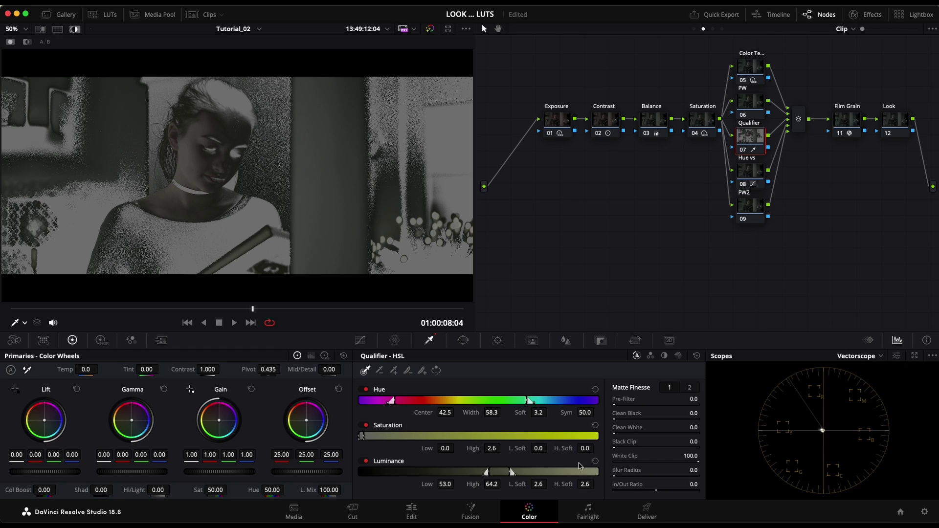
left_click_drag(505, 473, 502, 472)
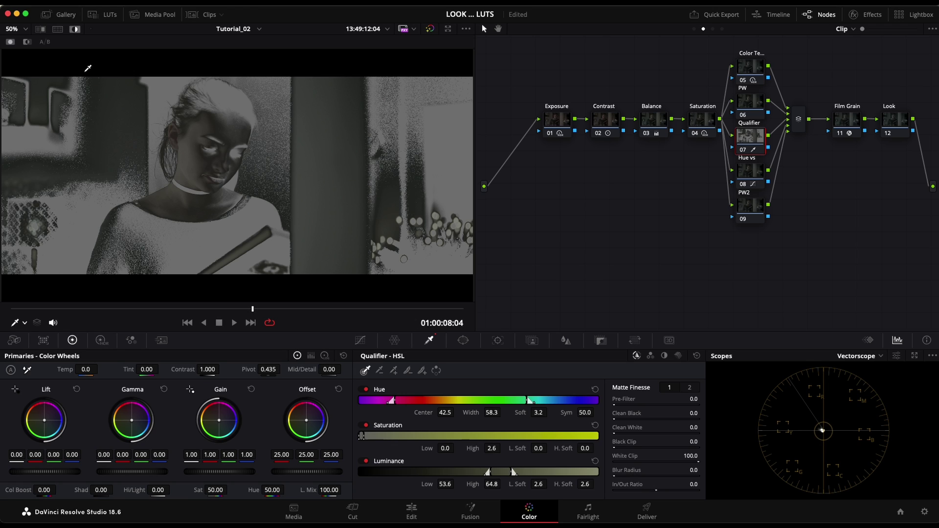
left_click(75, 28)
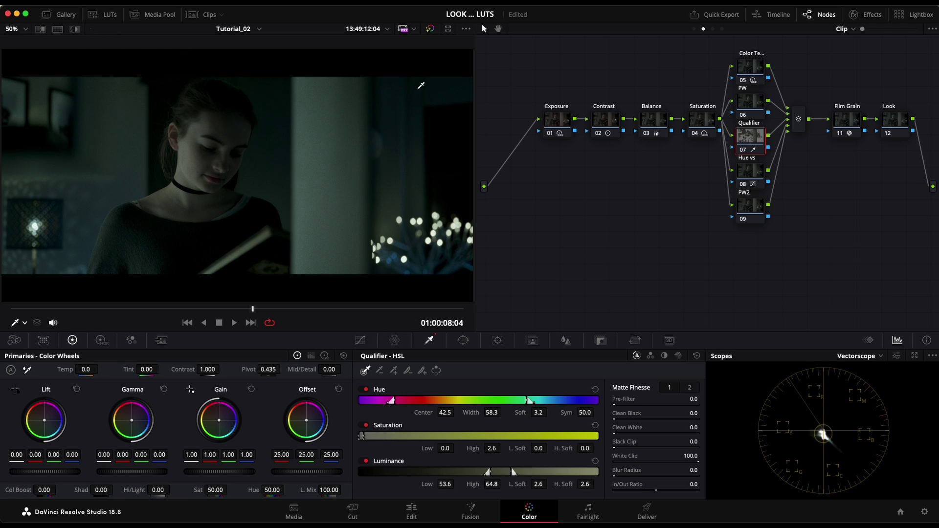
Step: Add a circle window around the woman's face on node 07, with size 44.89, aspect 42.84, softness 3.03, and rotation 10.14
left_click(463, 341)
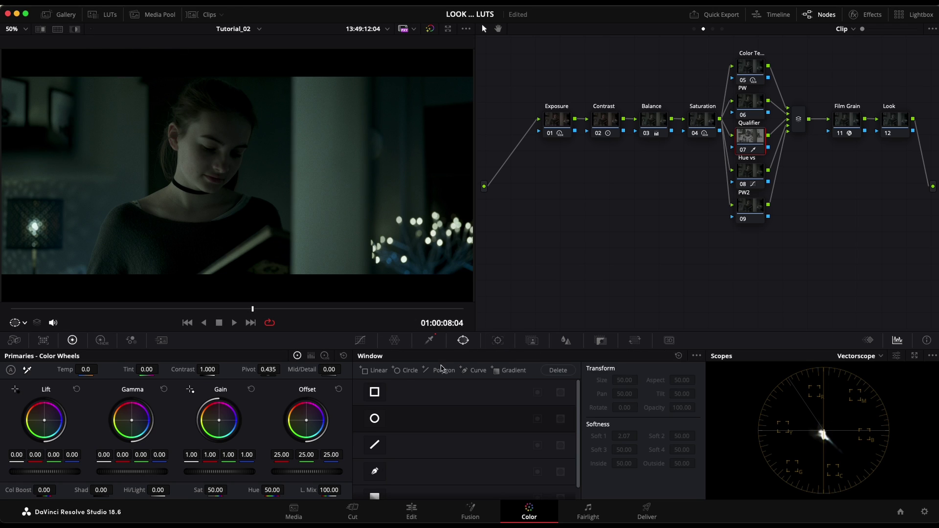
left_click(374, 419)
left_click_drag(269, 175, 244, 143)
mouse_move(219, 210)
left_mouse_down()
mouse_move(213, 234)
mouse_move(227, 214)
mouse_move(207, 244)
mouse_move(223, 223)
left_mouse_up()
left_click_drag(287, 159, 243, 143)
left_click_drag(206, 70, 209, 84)
left_click_drag(223, 121, 269, 163)
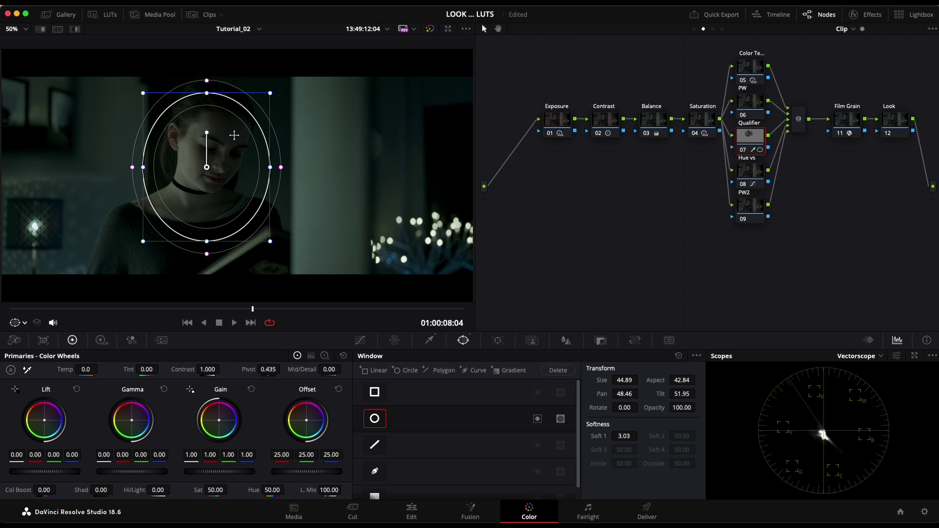
left_click_drag(206, 128, 214, 128)
mouse_move(216, 165)
left_mouse_down()
mouse_move(215, 154)
mouse_move(225, 157)
left_mouse_up()
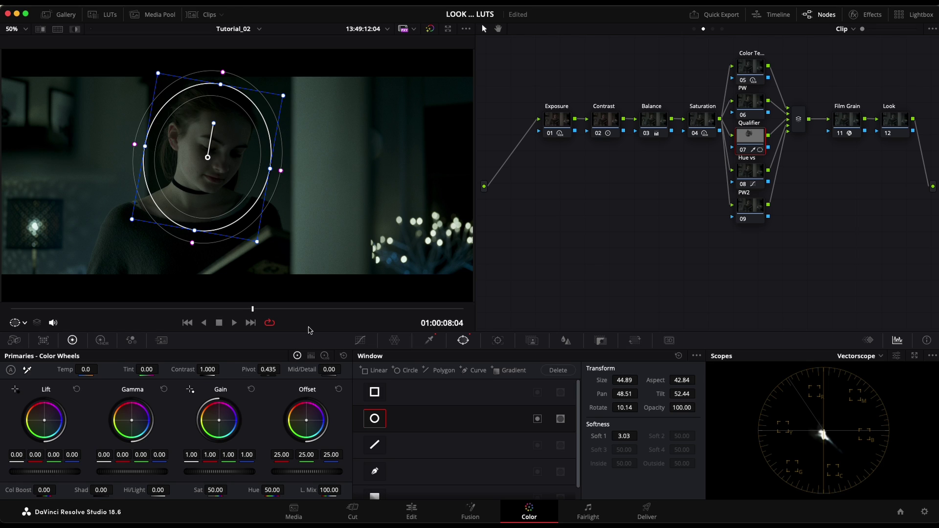
Step: Shift the qualified face's gamma color balance slightly, hide the window outline, and check the node's effect in full-screen view
key("shift+grave")
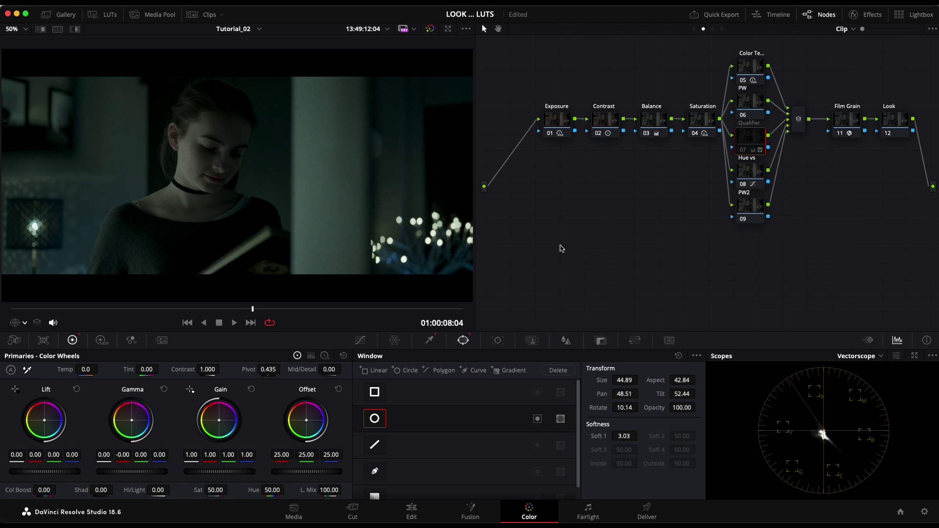
key("ctrl+f")
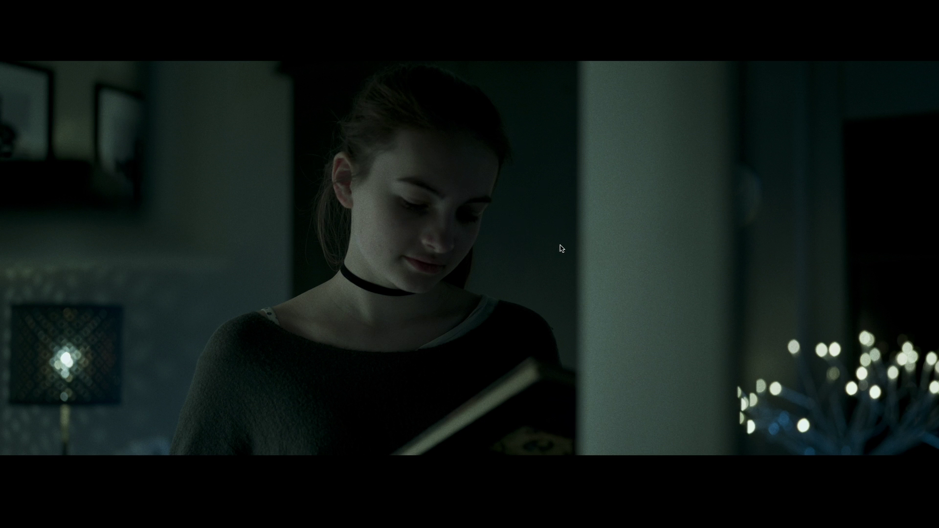
mouse_move(528, 235)
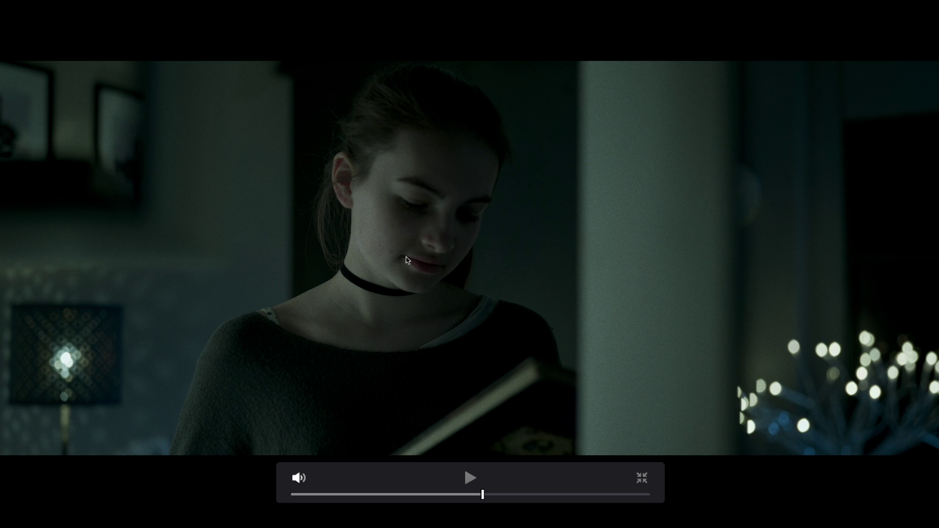
key("Escape")
key("super+f")
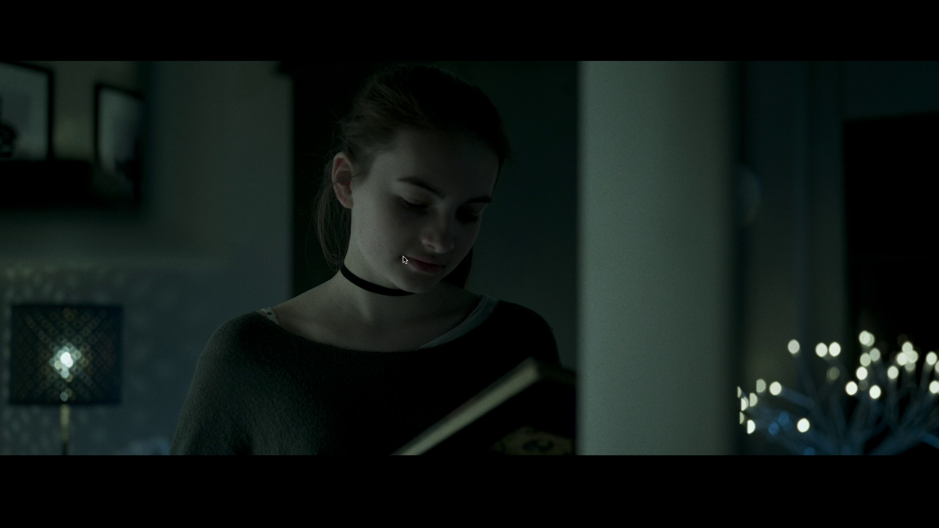
key("Escape")
Step: Compare the skin-corrected clip with the reference still by repeatedly toggling the reference wipe in full-screen view
key("ctrl+w")
key("ctrl+w")
key("ctrl+w")
key("ctrl+w")
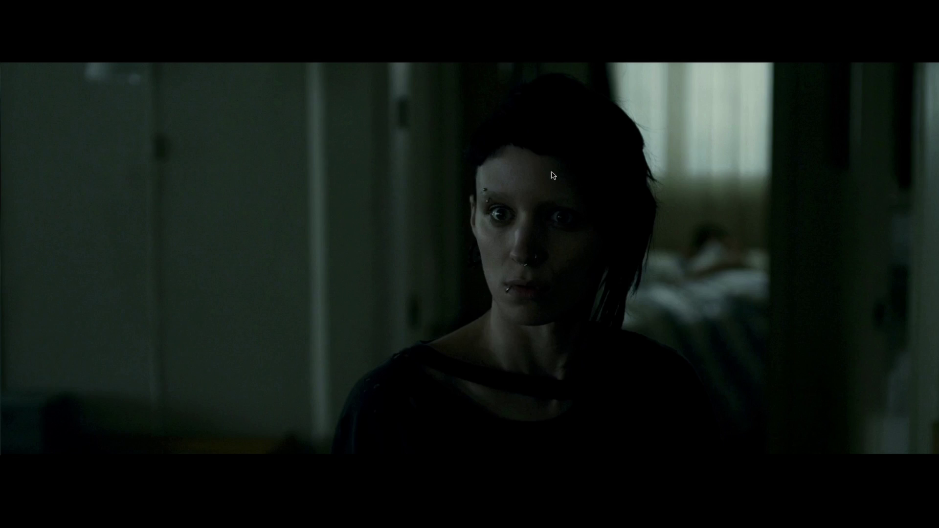
key("ctrl+w")
key("ctrl+w")
key("ctrl+w")
left_click(553, 176)
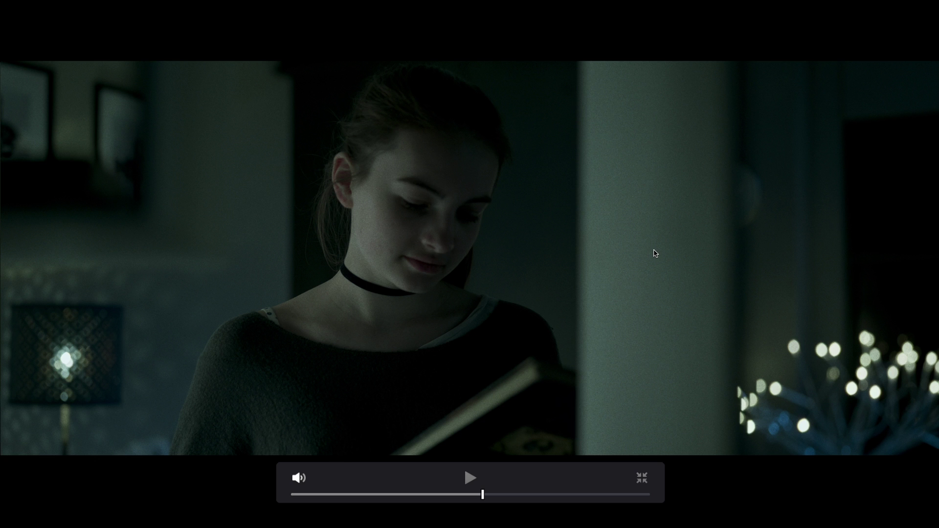
Step: Leave full-screen view, save the project, and add a circle window with its outline shown on the PW node (06)
key("Escape")
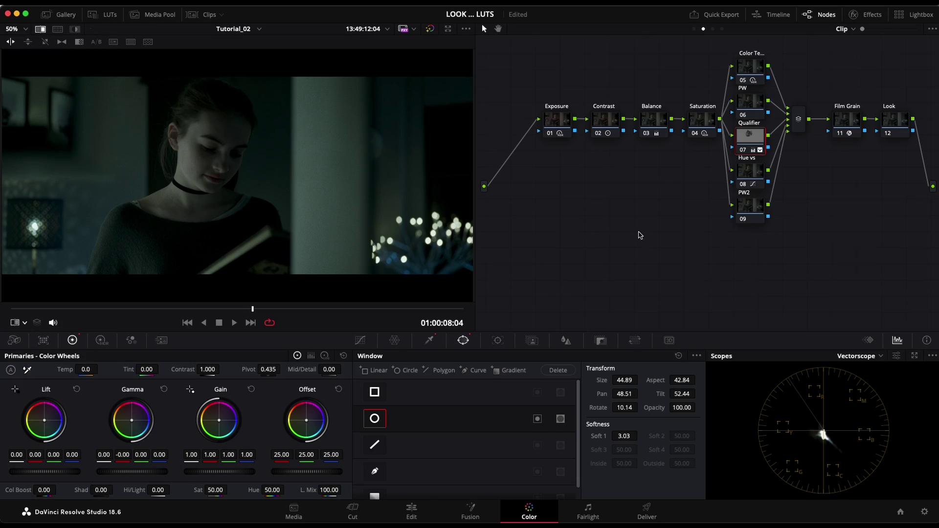
key("super+s")
left_click(746, 101)
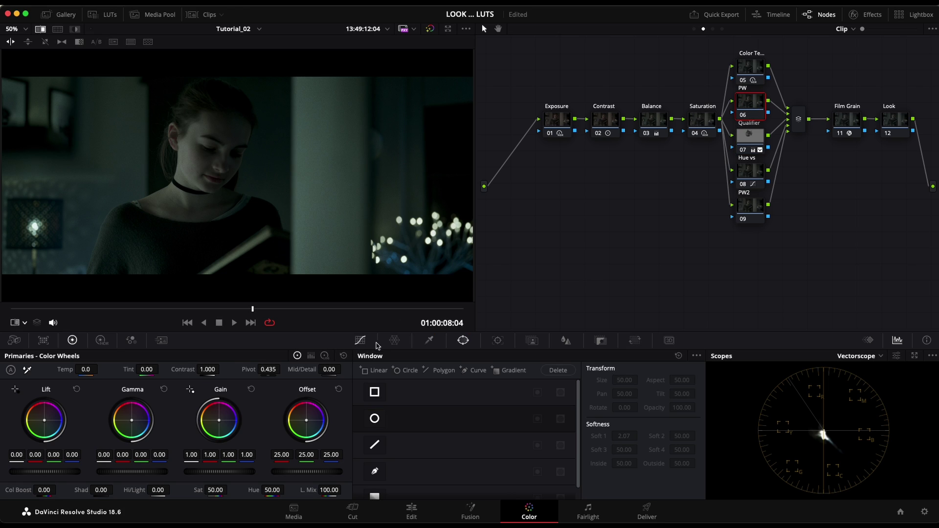
left_click(377, 418)
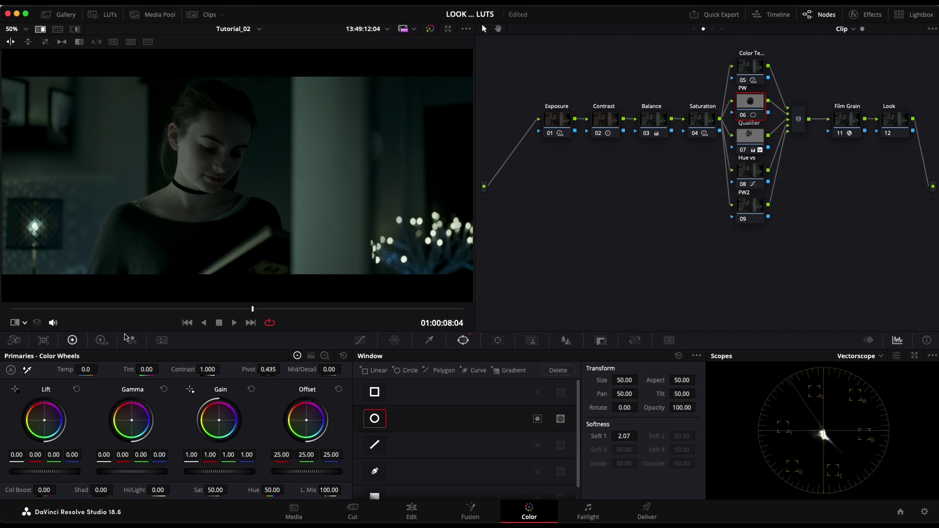
left_click(20, 322)
left_click(48, 363)
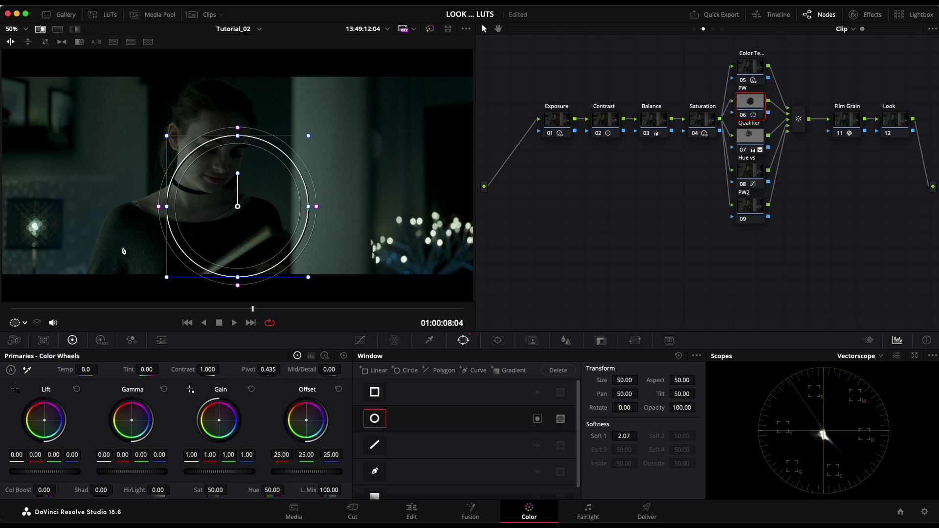
Step: Set the circle window's aspect to 0 on node 06, stretching it into a vertical band
left_click(687, 378)
key("BackSpace")
key("BackSpace")
key("BackSpace")
key("BackSpace")
key("BackSpace")
type("0")
key("Return")
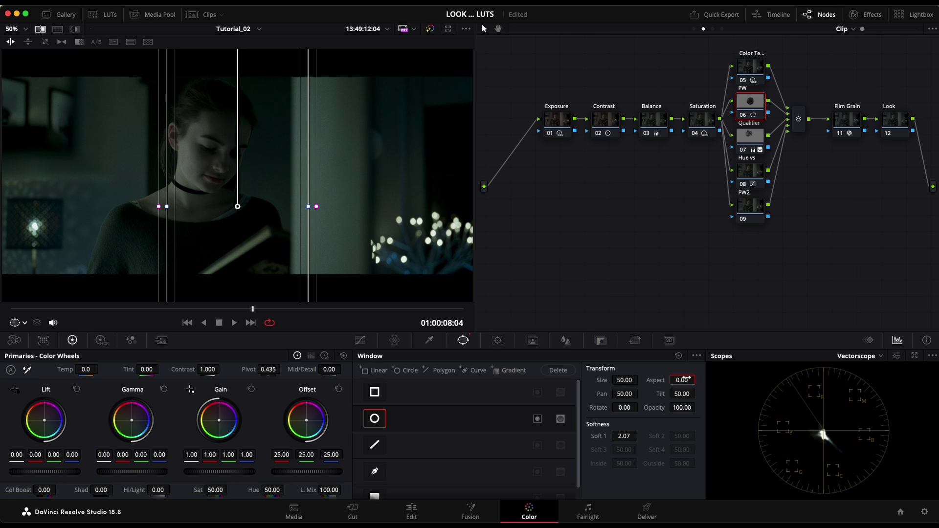
Step: Soften the band window to 10.40, shift it over the pillar to pan 54.05 and tilt 50.22, and lower node 06's offset to 22.90
left_click_drag(158, 206, 249, 221)
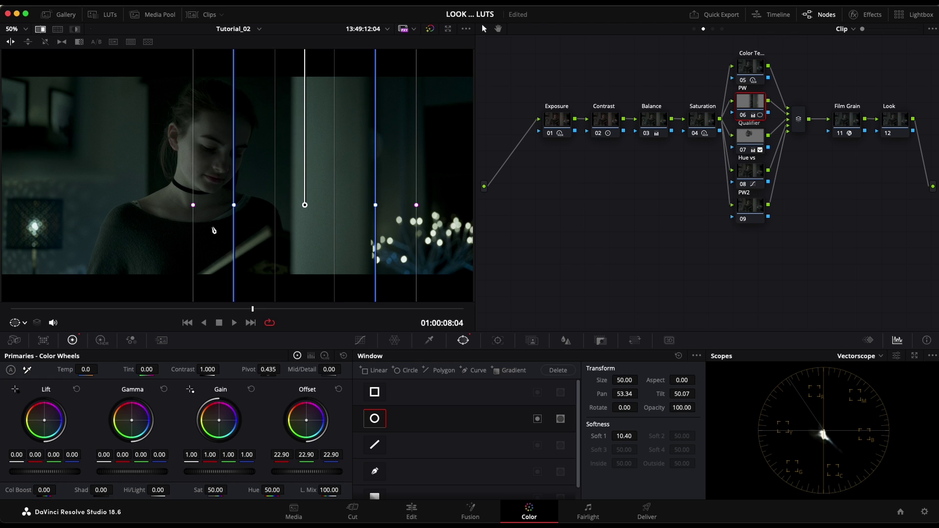
left_click_drag(257, 222, 275, 220)
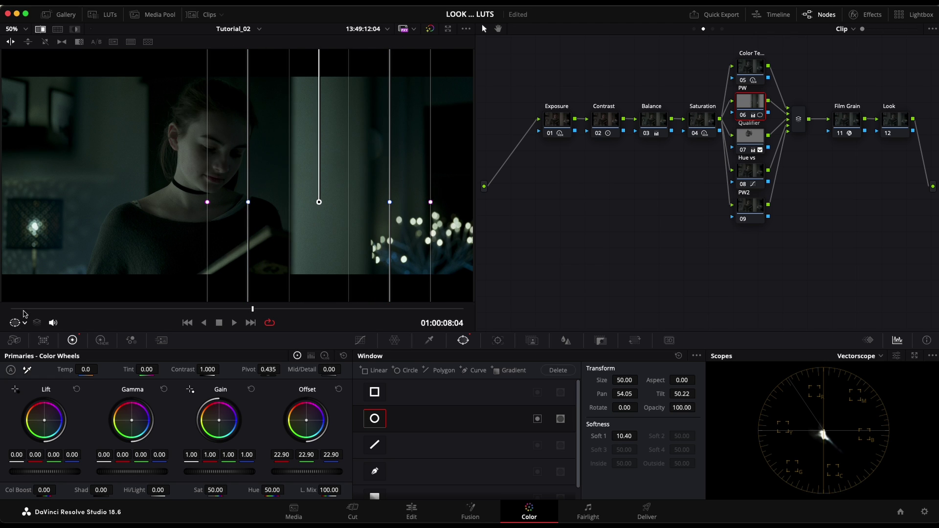
Step: Hide the window outline and check the darkened pillar in full-screen view
left_click(15, 322)
left_click(30, 342)
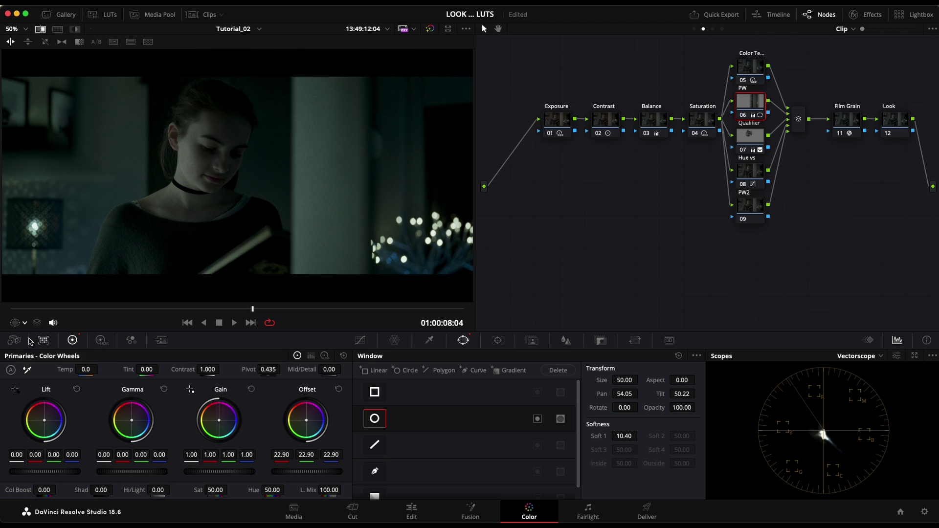
key("super+f")
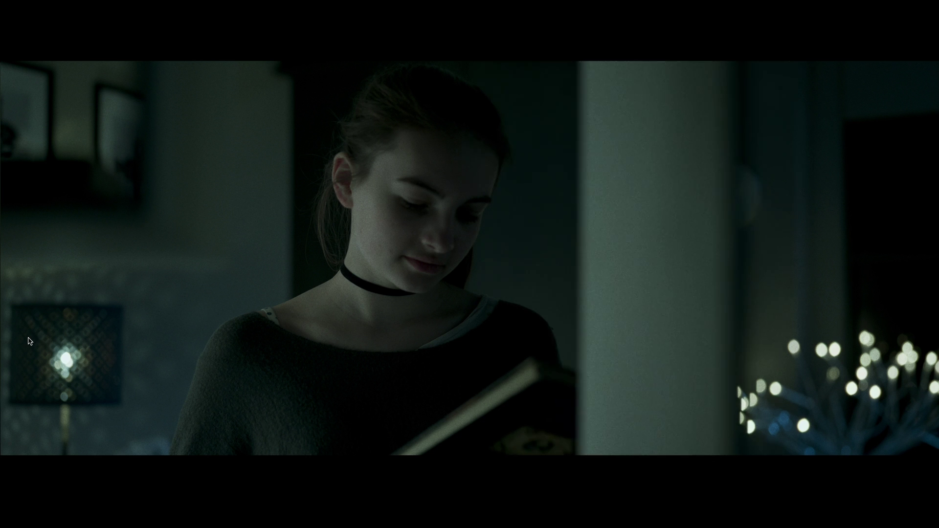